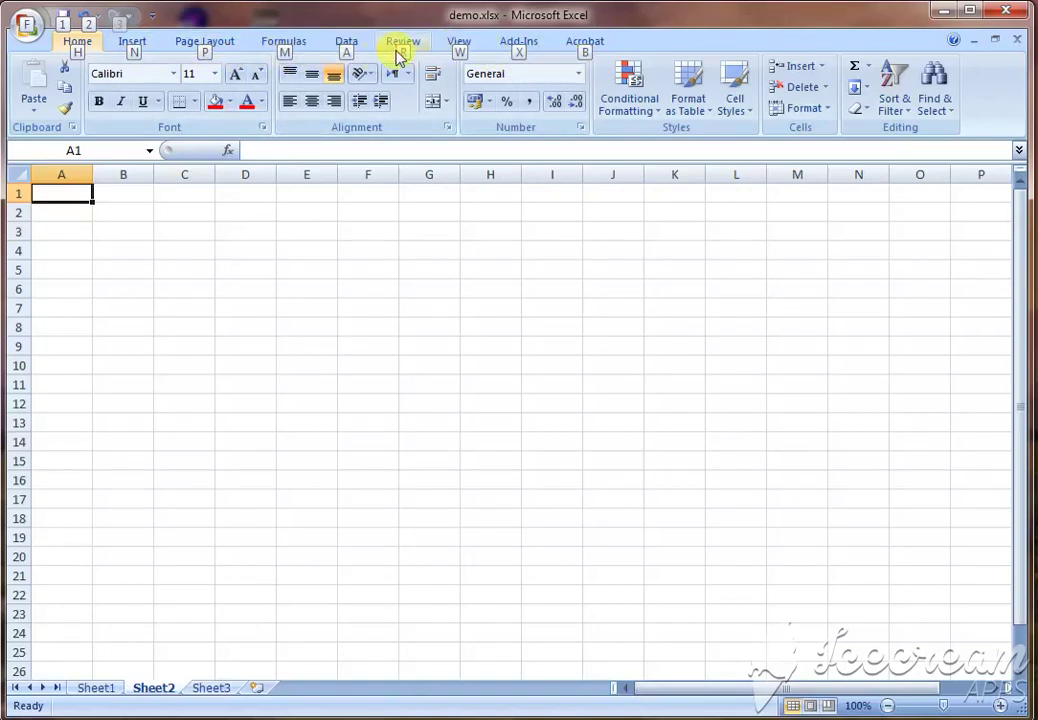
Show the keyboard shortcut hints for the Home commands and dismiss them
key("h")
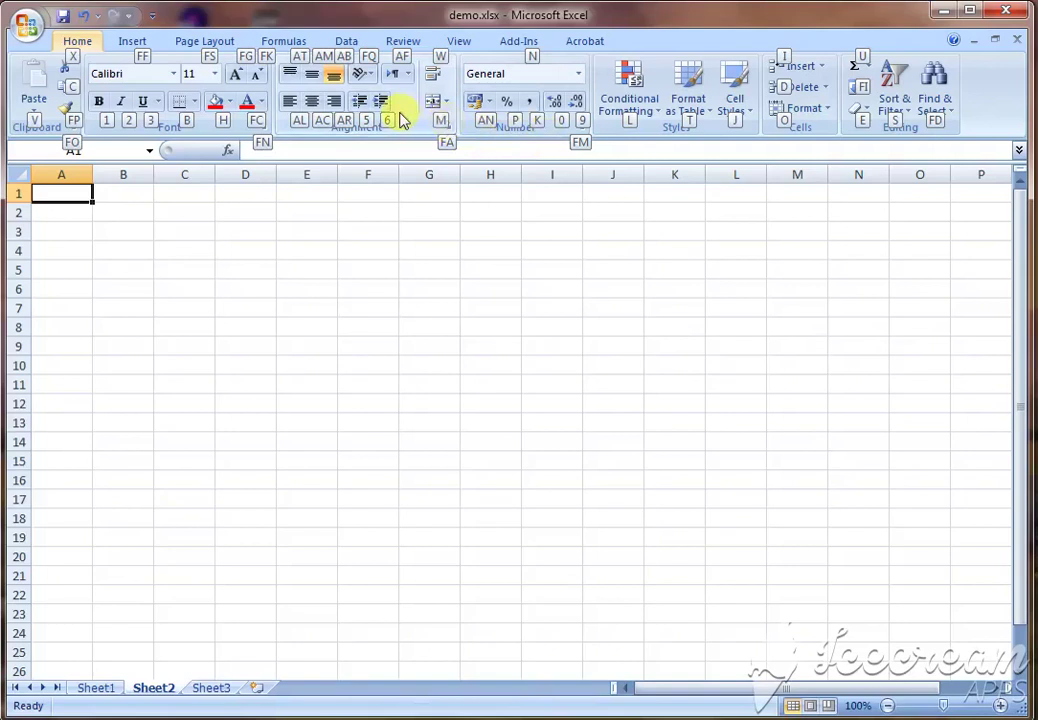
key("alt")
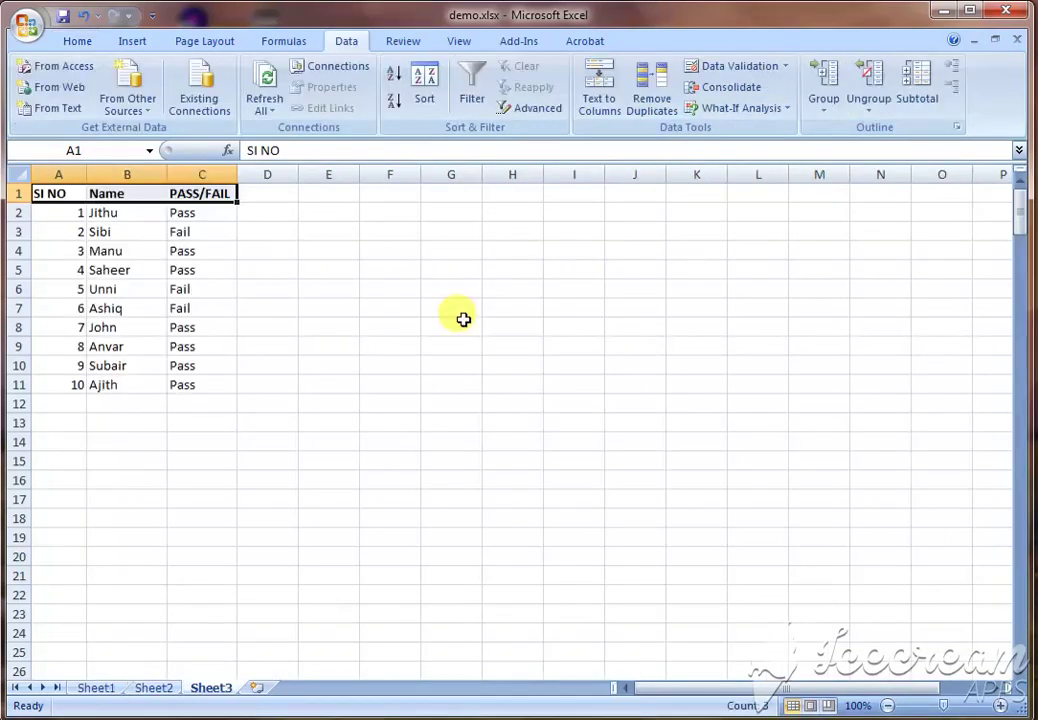
Go through the SI NO header and the Name column of the list on Sheet3 cell by cell
key("Down")
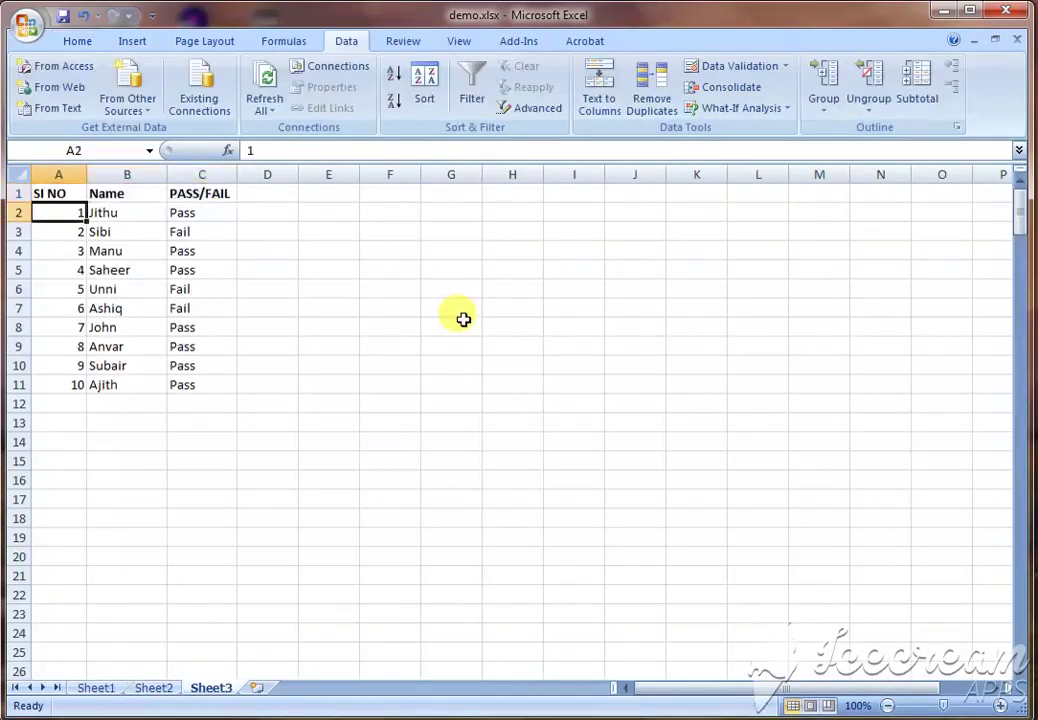
key("Up")
key("Down")
key("Up")
key("Right")
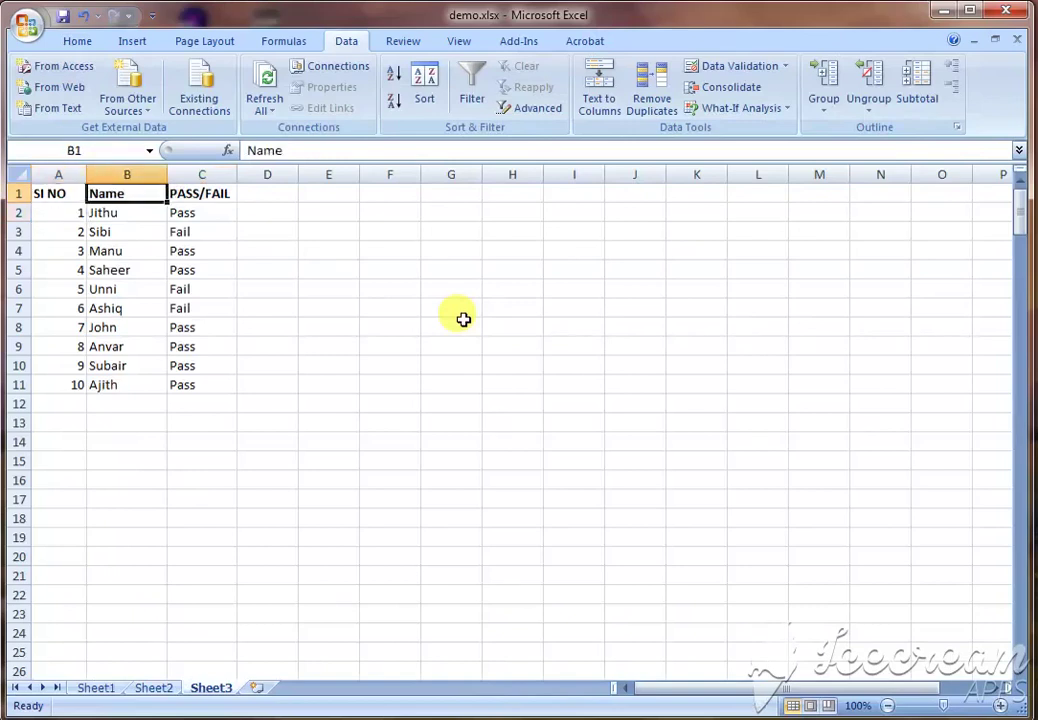
key("Down")
key("Down")
key("Down")
key("Down")
key("Down")
key("Down")
key("Down")
Go down and up the PASS/FAIL column entries cell by cell, ending on the header in C1
key("Right")
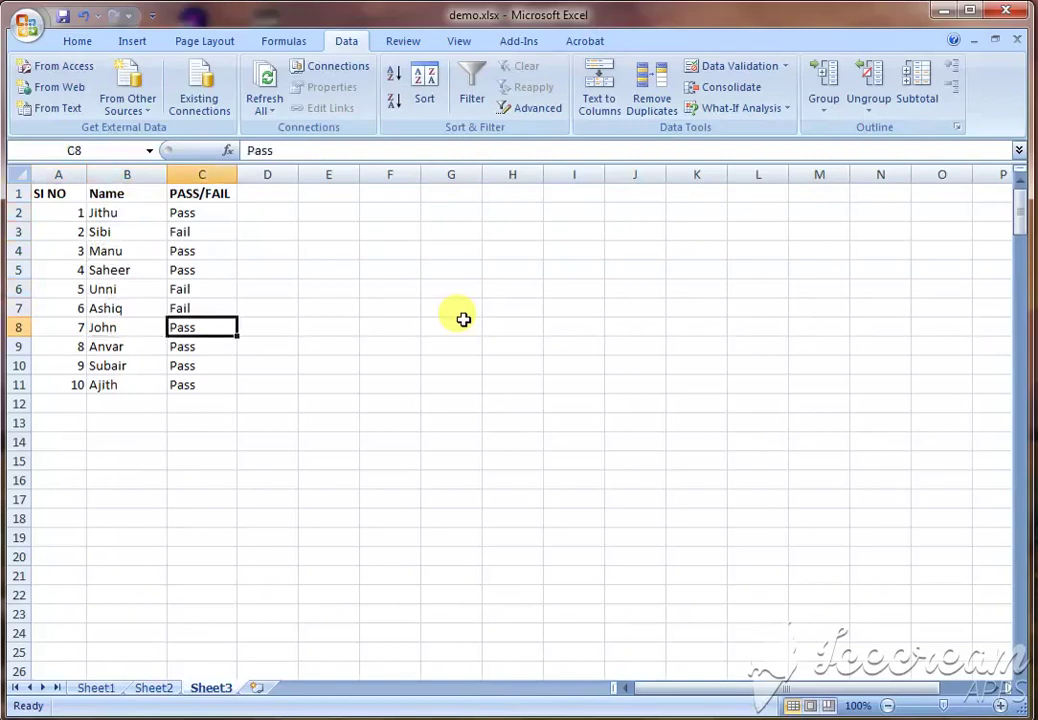
key("Up")
key("Up")
key("Up")
key("Up")
key("Up")
key("Up")
key("Up")
key("Down")
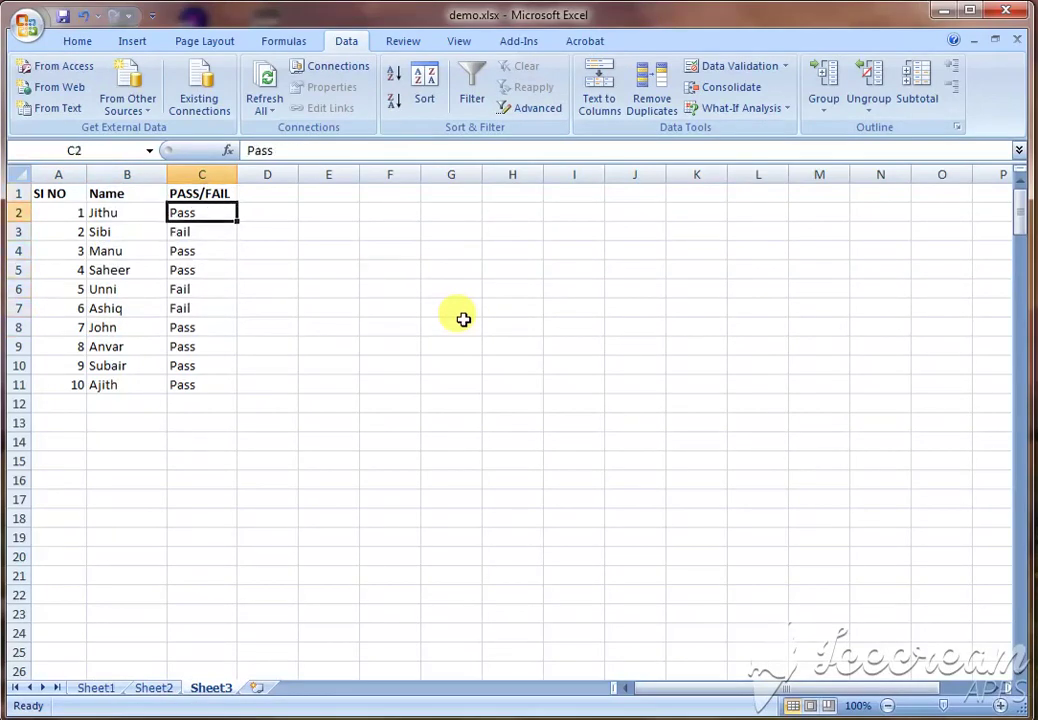
key("Down")
key("Down")
key("Down")
key("Down")
key("Down")
key("Down")
key("Down")
key("Down")
key("Down")
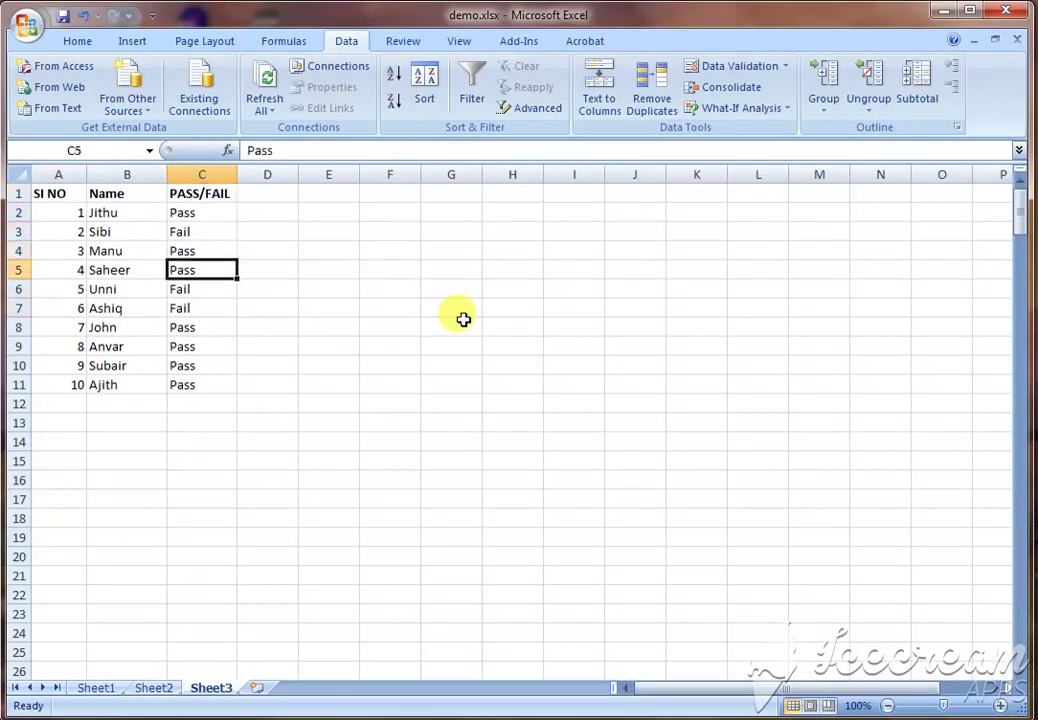
key("Up")
key("Up")
key("Up")
key("Up")
key("Up")
key("Up")
key("Up")
key("Up")
key("Up")
key("Up")
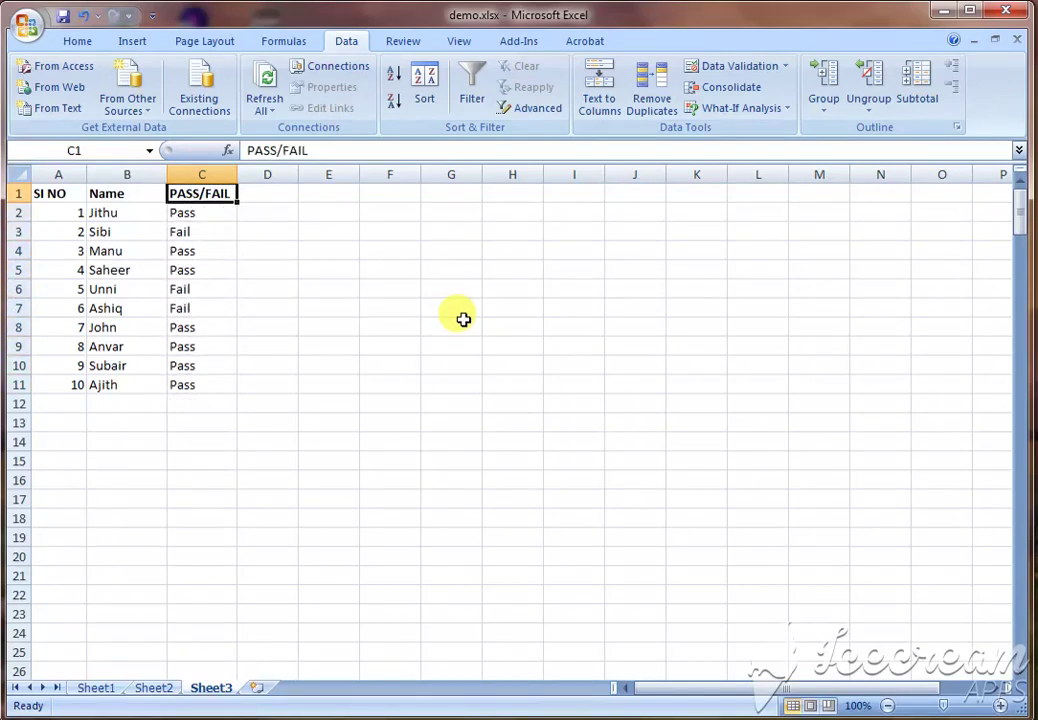
Add filters to the SI NO, Name and PASS/FAIL headers of the list
left_click(78, 45)
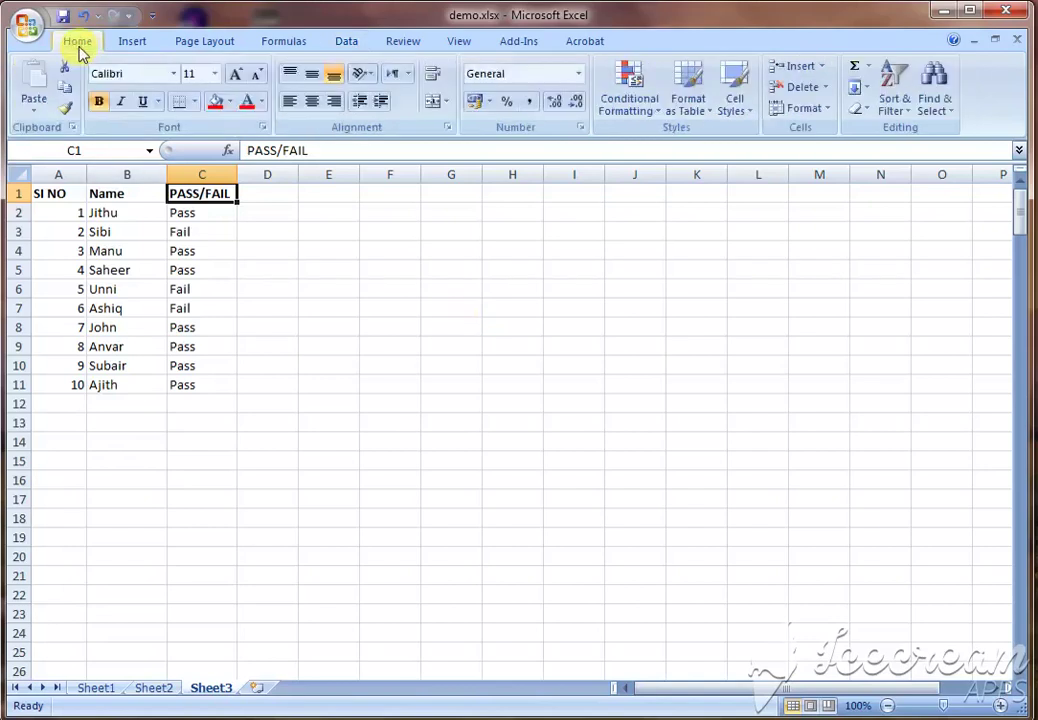
key("alt")
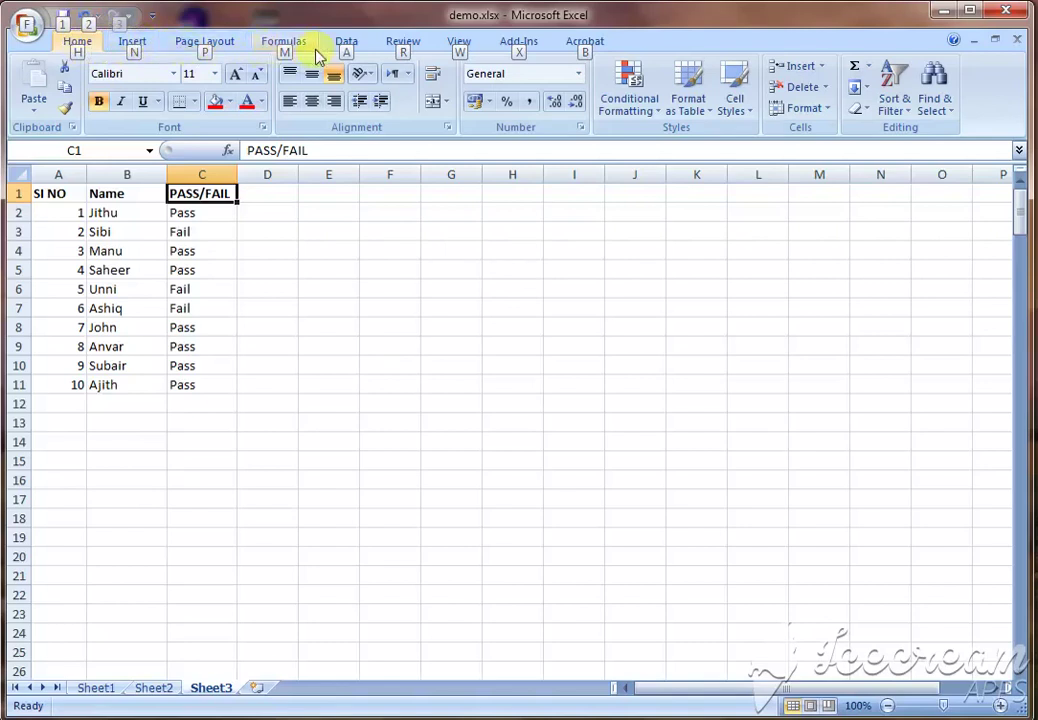
key("Escape")
key("alt+a")
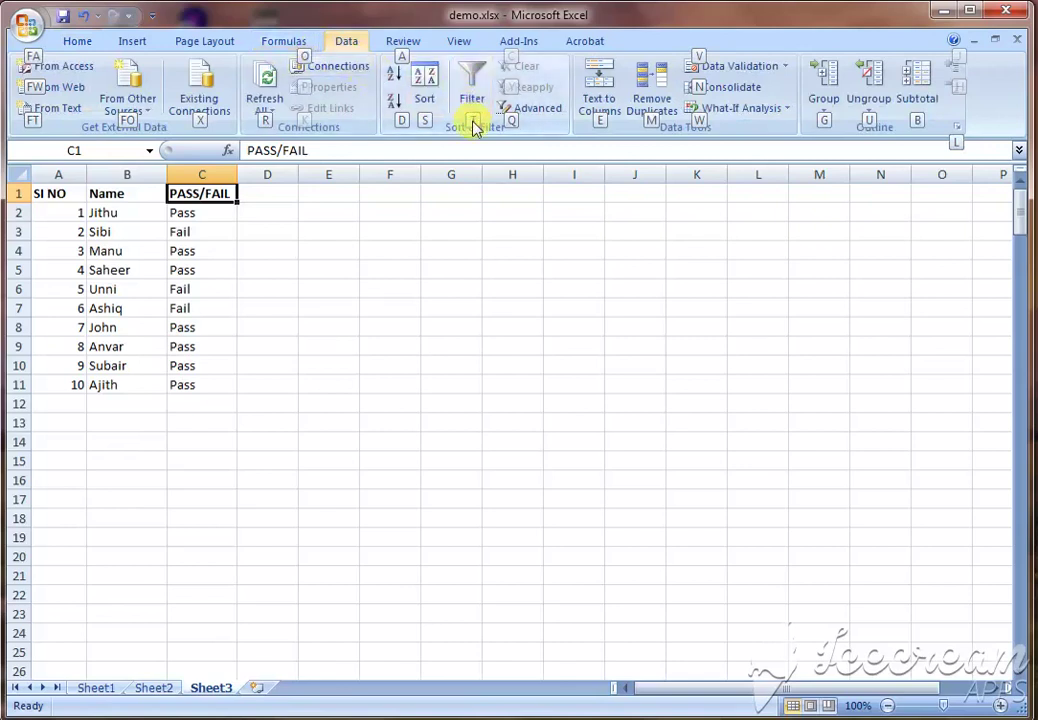
key("t")
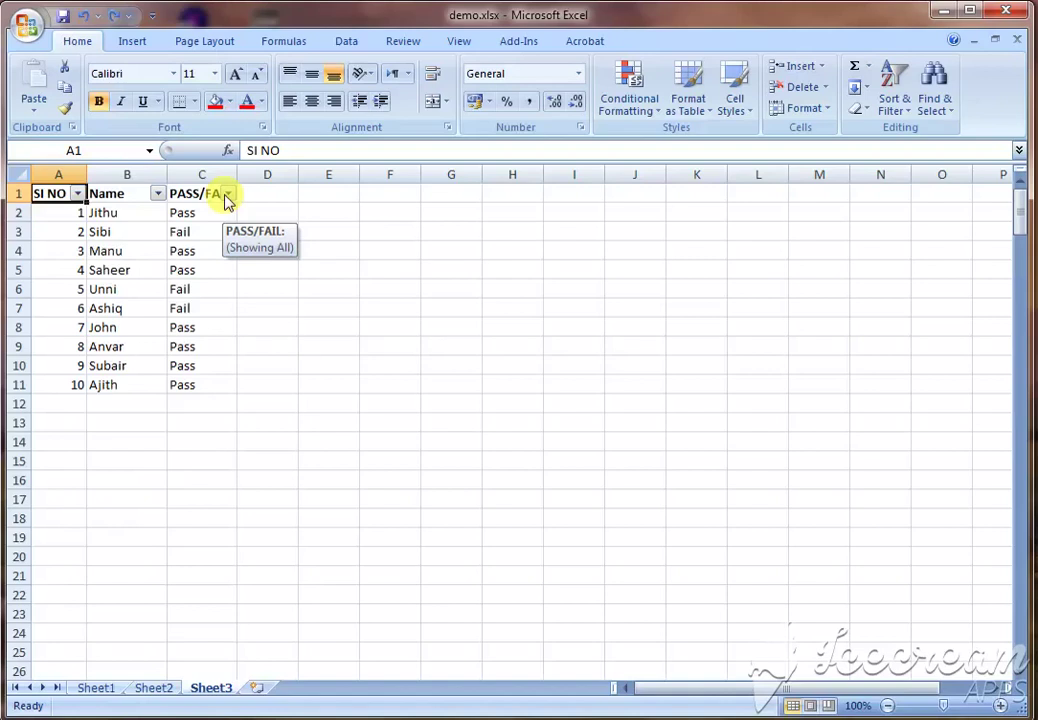
Convert the range A1:C11 into a table with headers
key("alt")
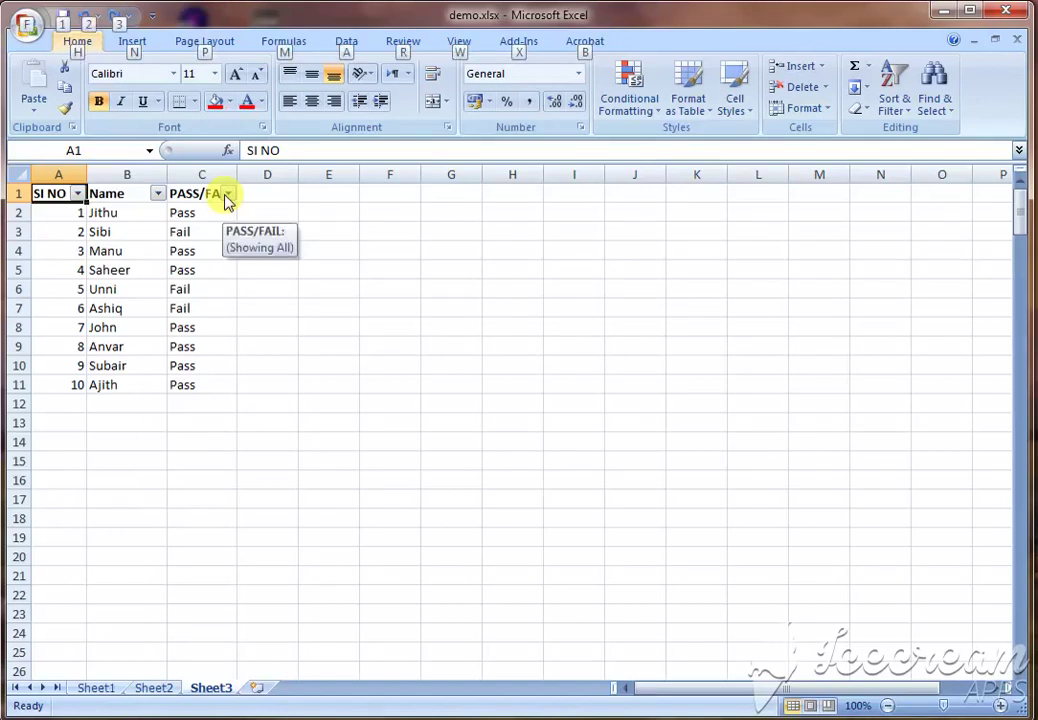
key("alt")
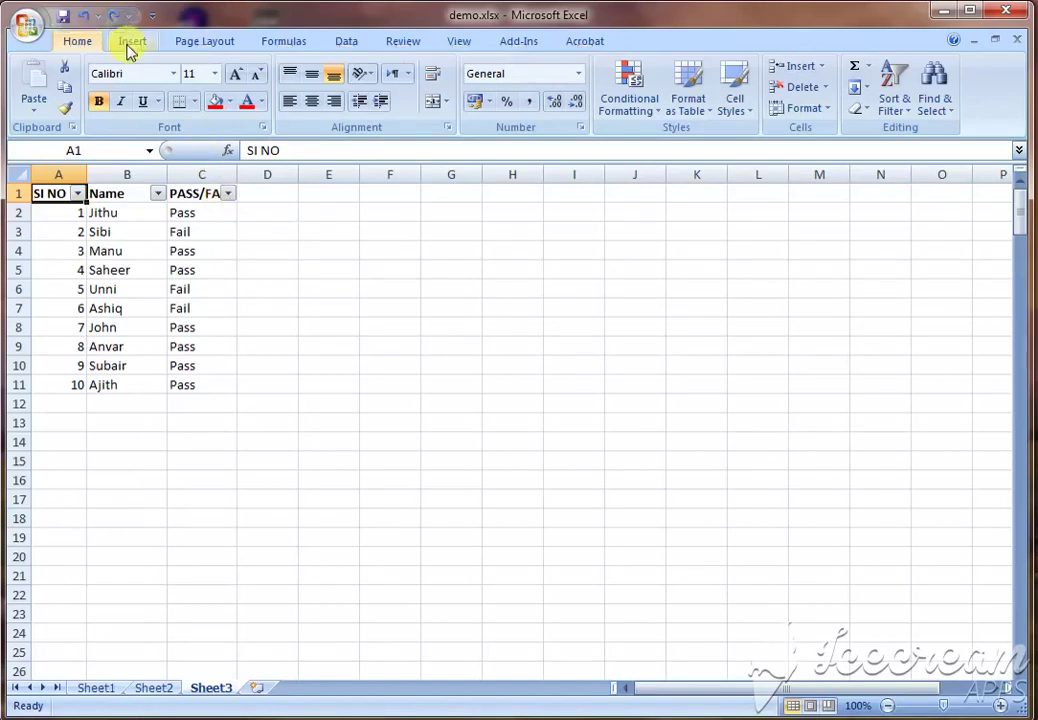
key("alt+n")
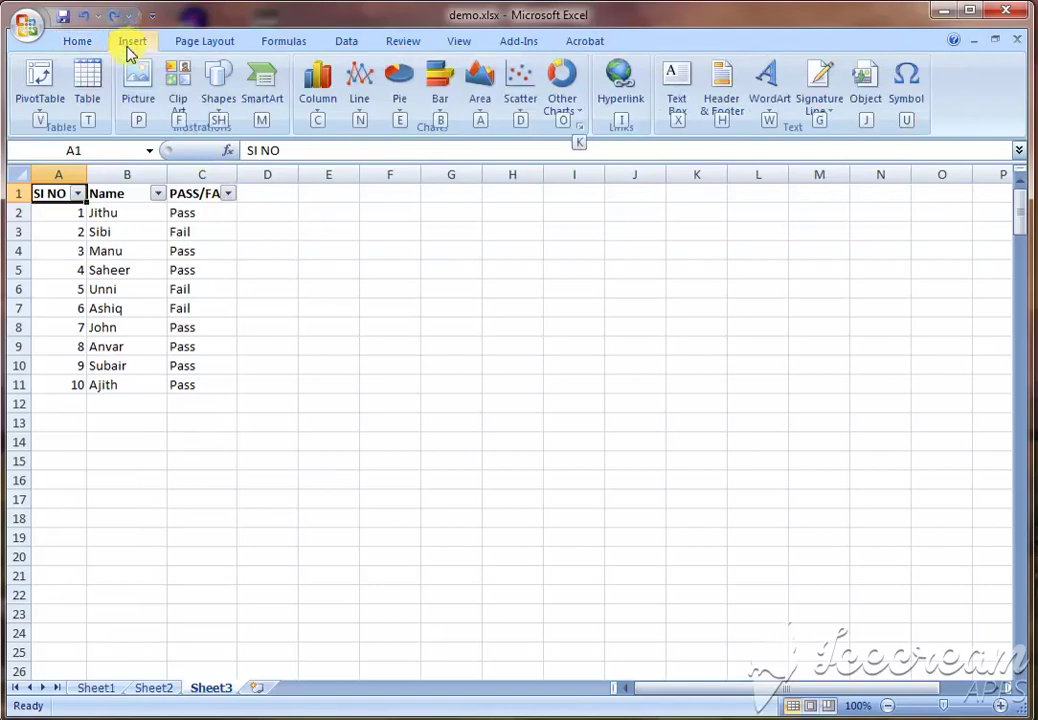
left_click(80, 105)
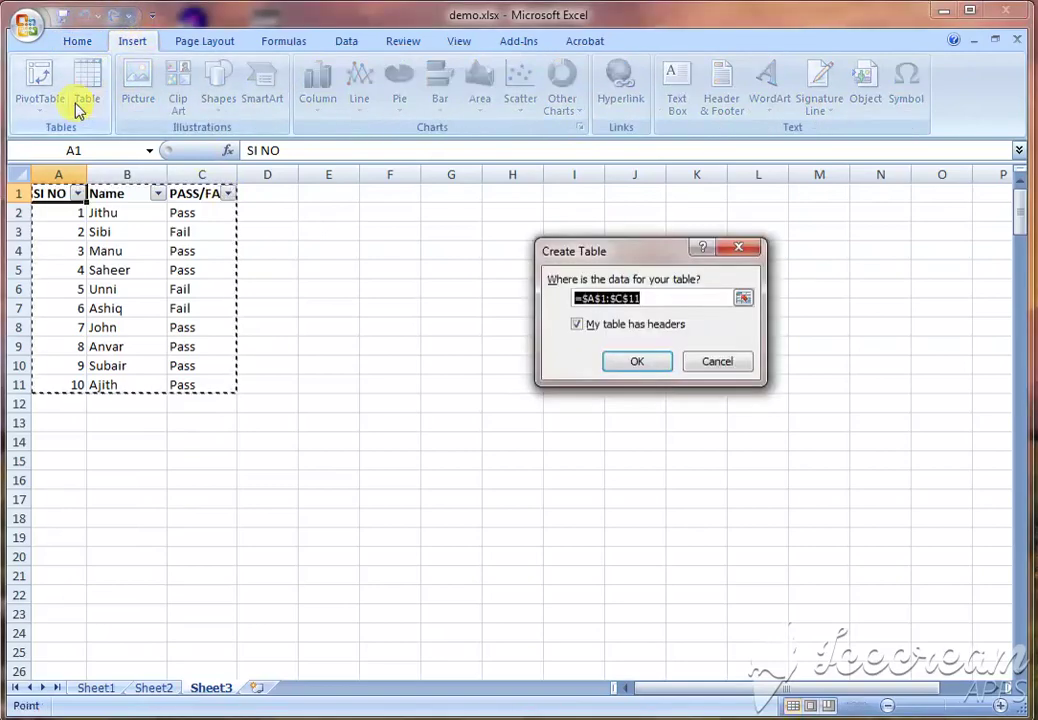
key("Return")
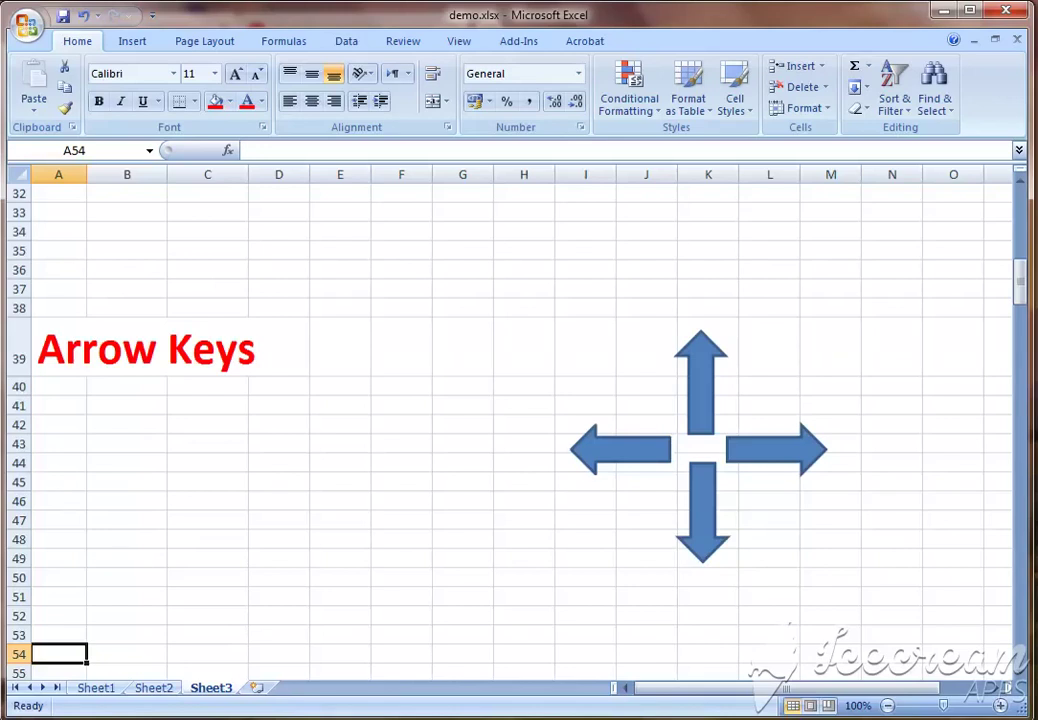
Select cell D43 under the Arrow Keys heading and move the selection one cell at a time in all four directions
left_click(279, 443)
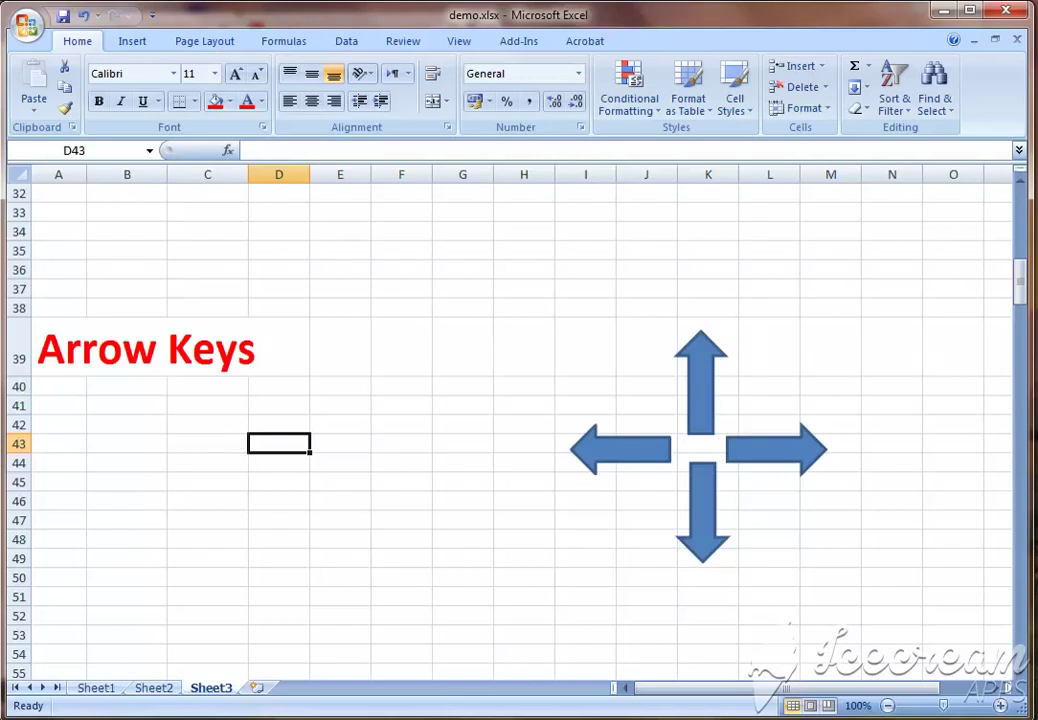
key("Up")
key("Down")
key("Right")
key("Left")
key("Left")
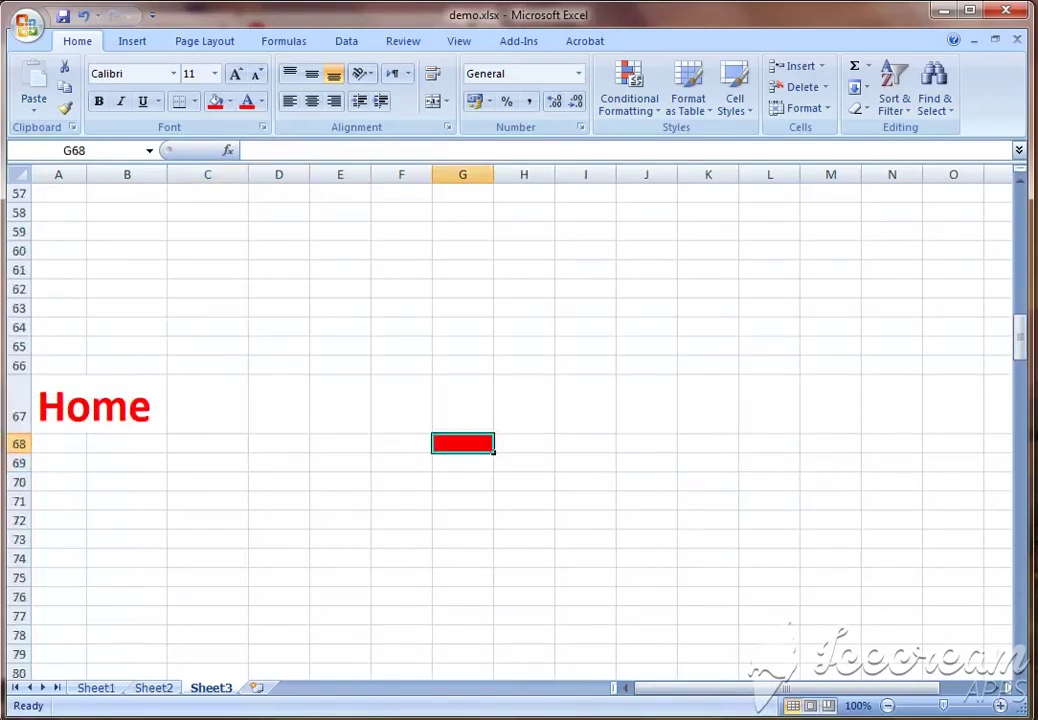
Move the selection back and forth around the red cell G68 and jump to the row's first cell, A68
key("Right")
key("Left")
key("Right")
key("Right")
key("Left")
key("Left")
key("Home")
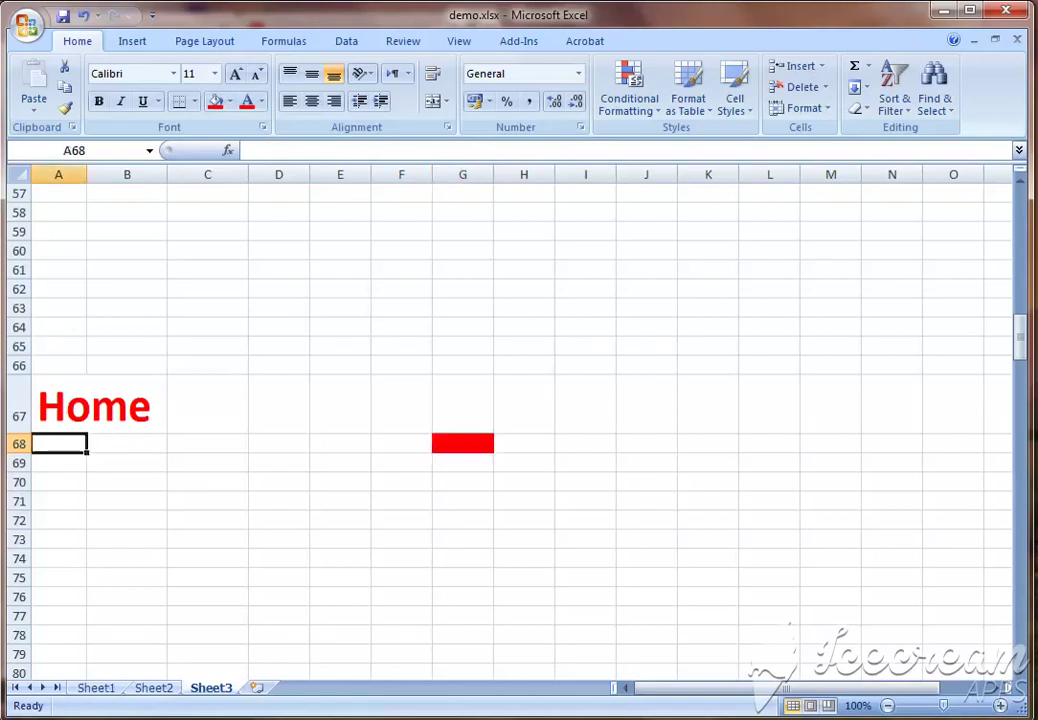
Return the selection cell by cell to the red cell G68 and jump back to the beginning of the row
key("Right")
key("Right")
key("Right")
key("Right")
key("Right")
key("Right")
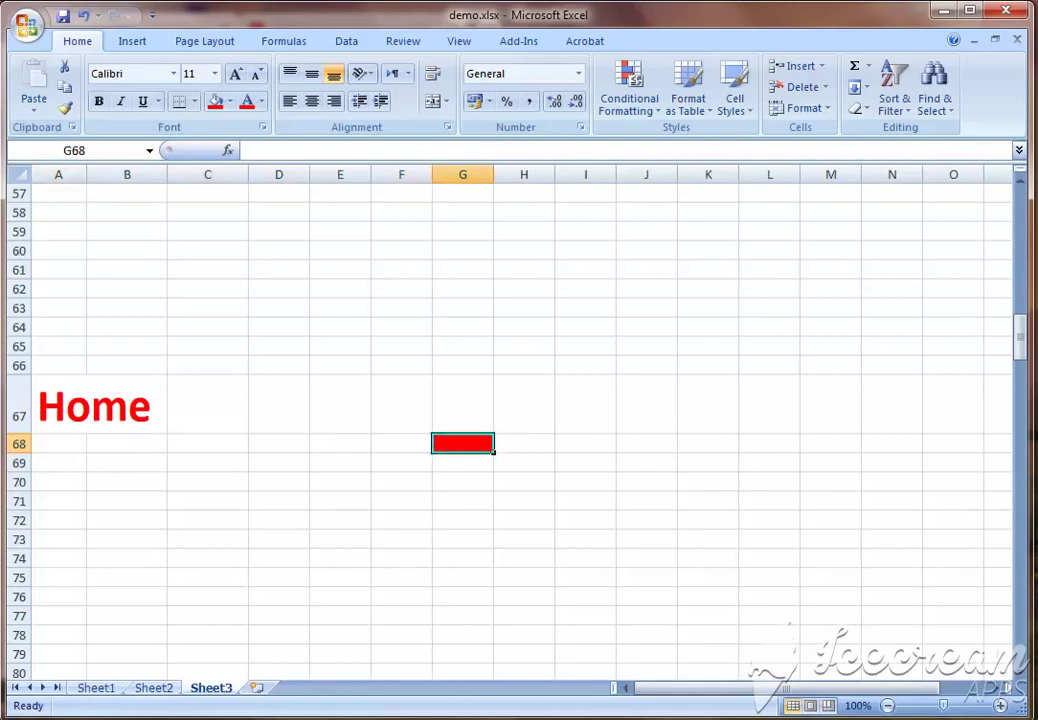
key("Home")
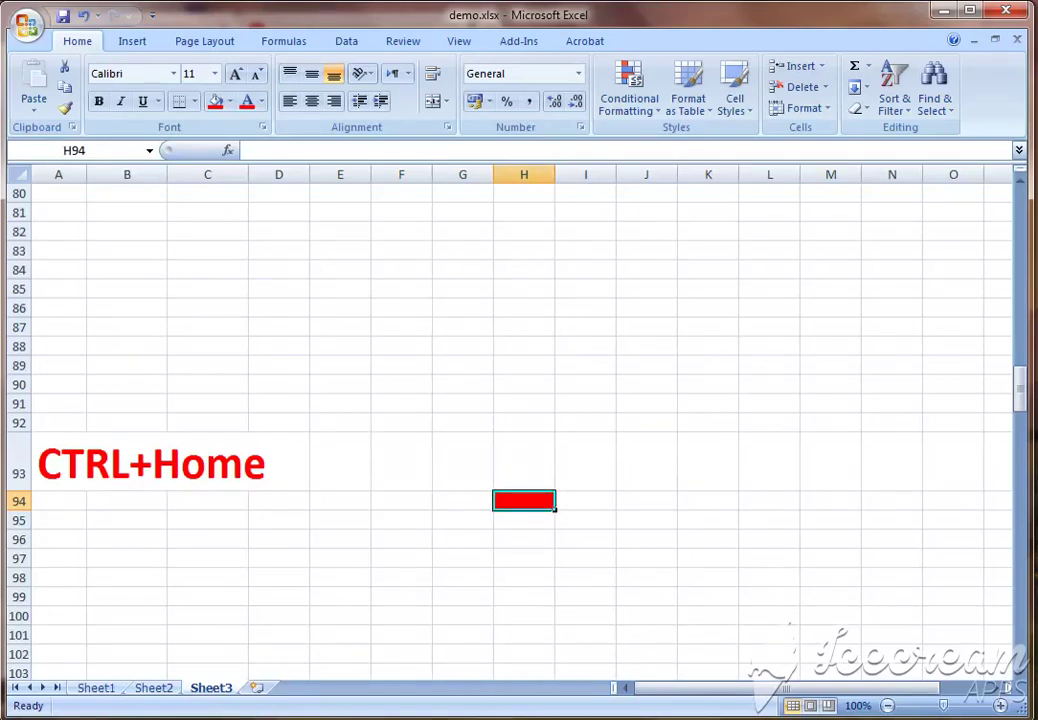
Jump from the red cell H94 to A1, move across to C1, and return to the row's first cell
key("ctrl+Home")
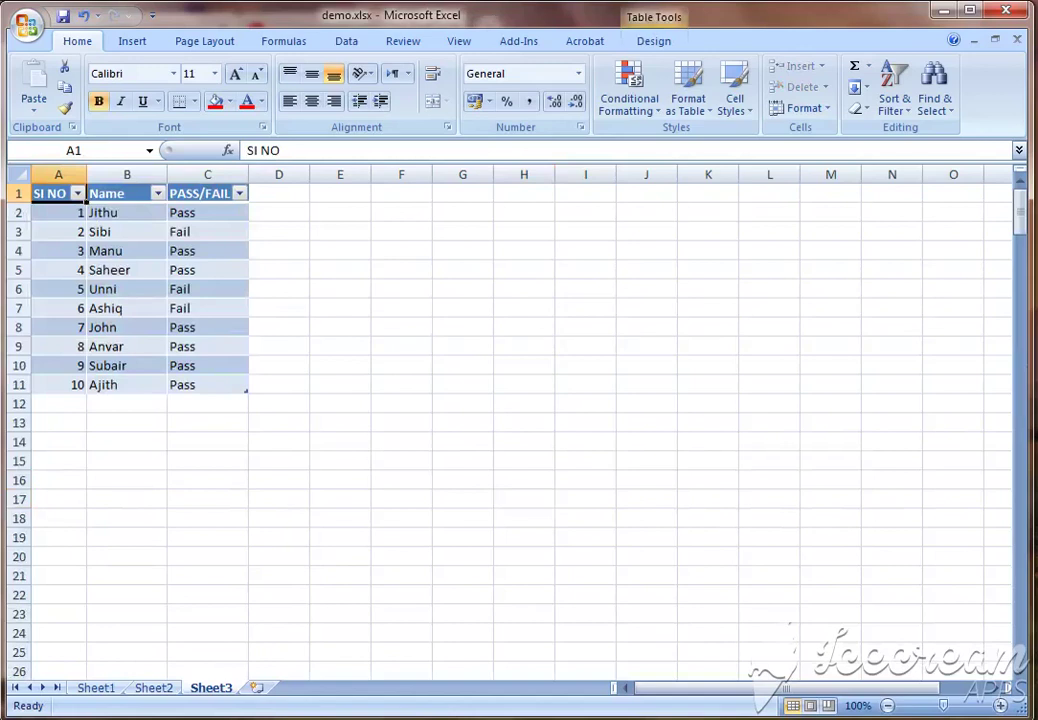
key("Right")
key("Right")
key("Home")
key("Right")
key("Right")
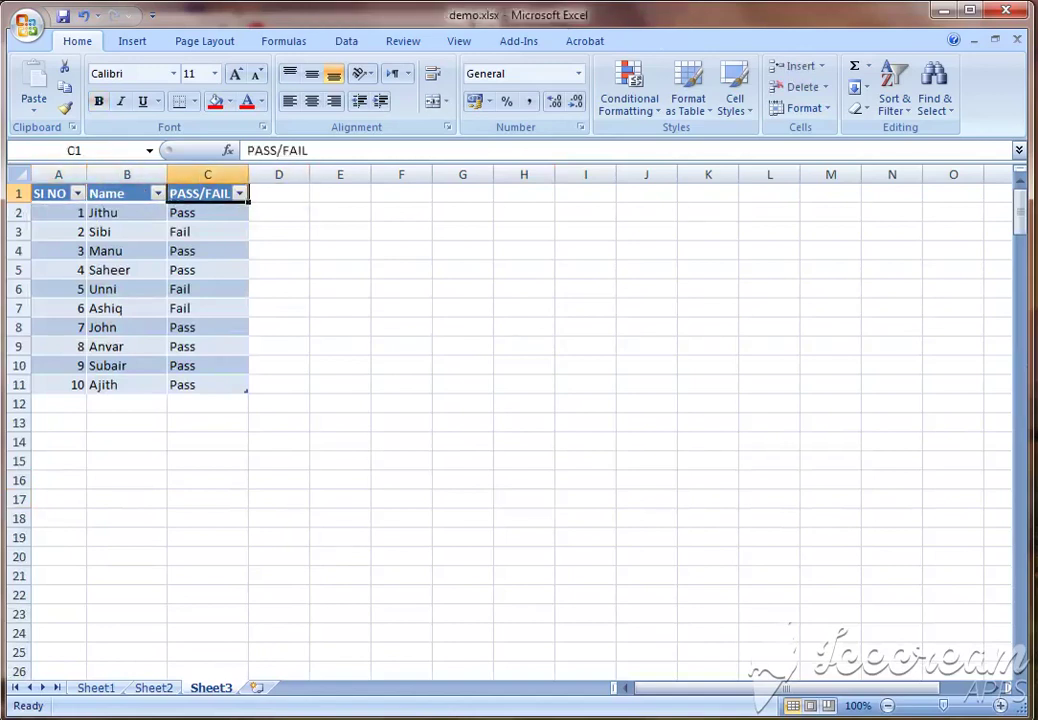
key("Home")
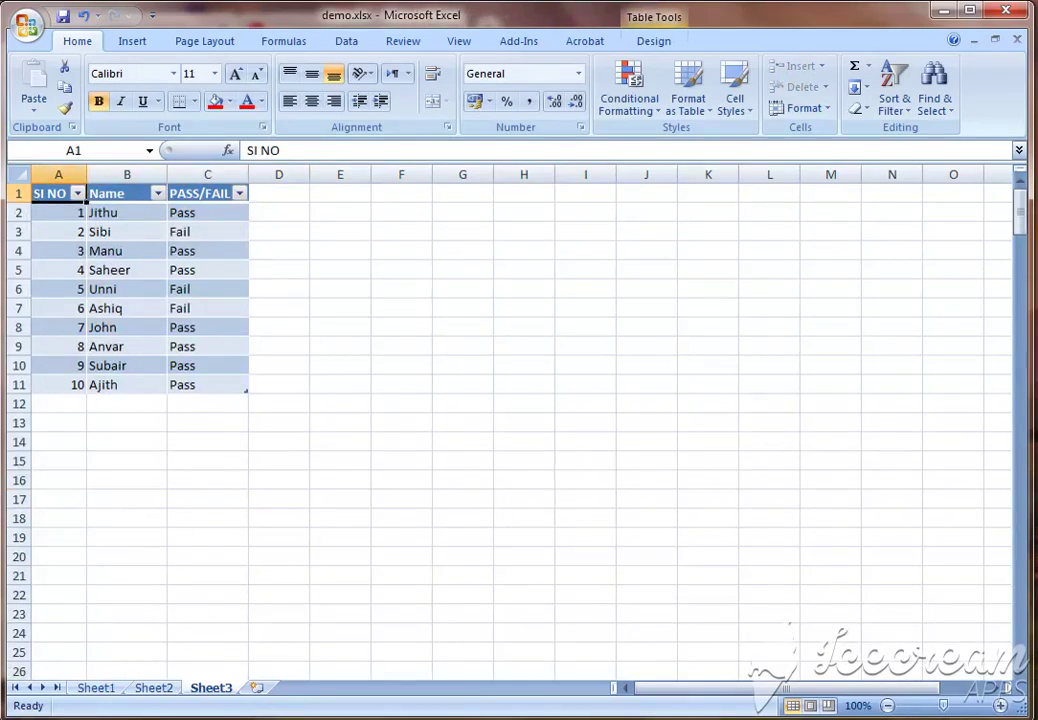
Move down Sheet3 one screen at a time to A137, and go back up one screen
key("Page_Down")
key("Page_Down")
key("Page_Down")
key("Page_Down")
key("Page_Down")
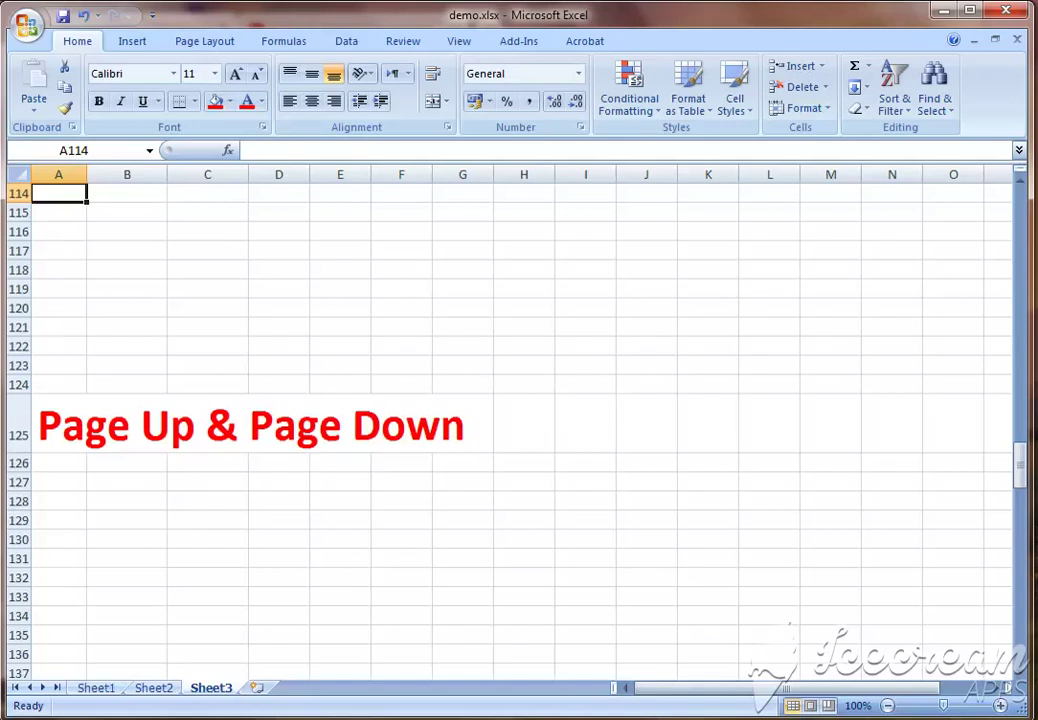
key("Page_Down")
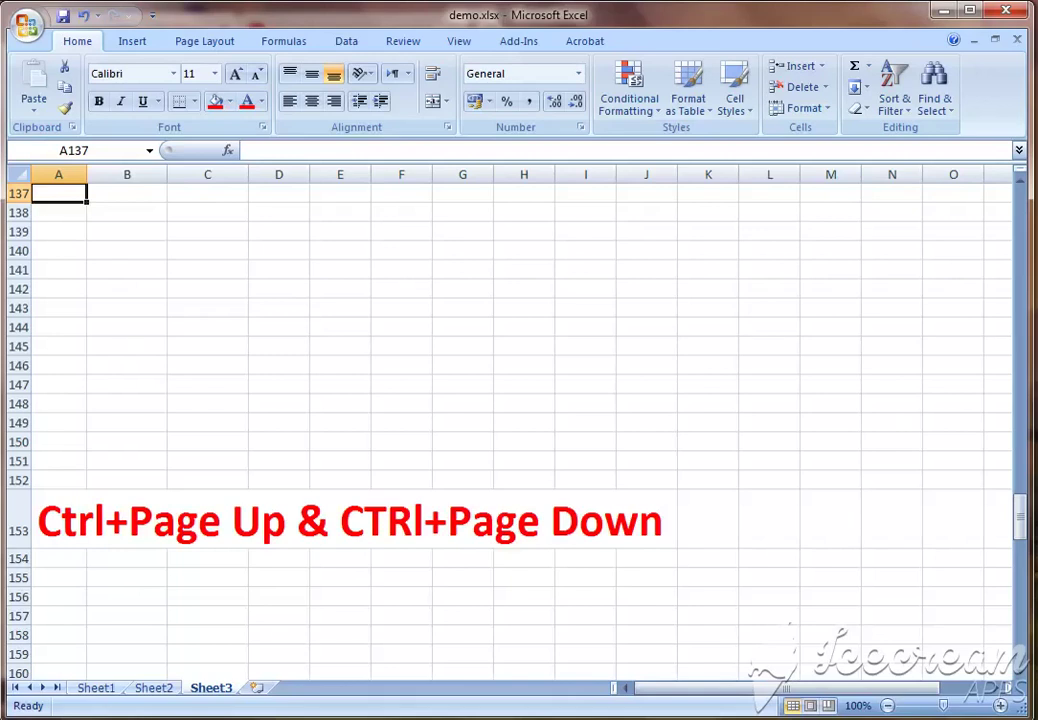
key("Page_Up")
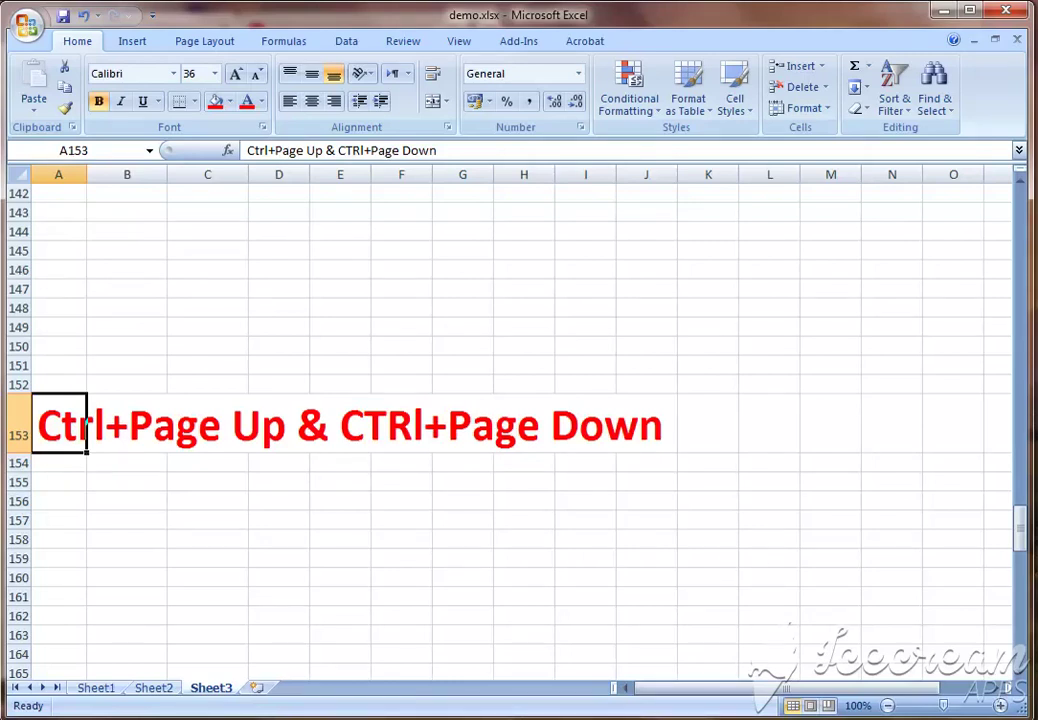
Open Sheet1, alternate between it and Sheet2, and continue to Sheet3
left_click(111, 694)
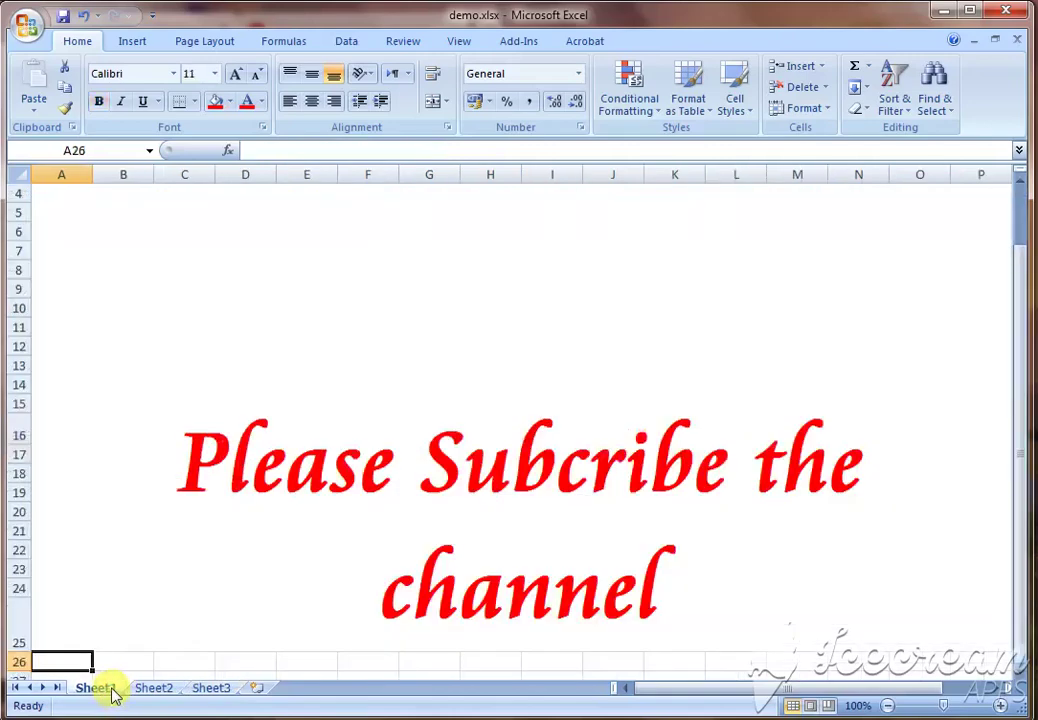
key("ctrl+Page_Down")
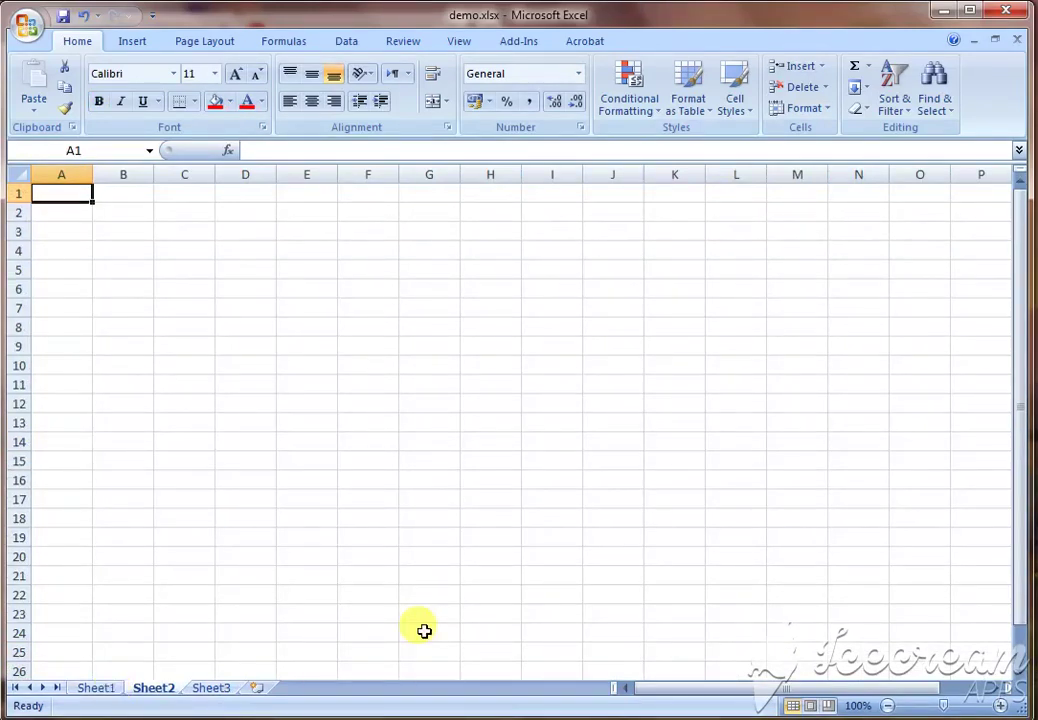
key("ctrl+Page_Up")
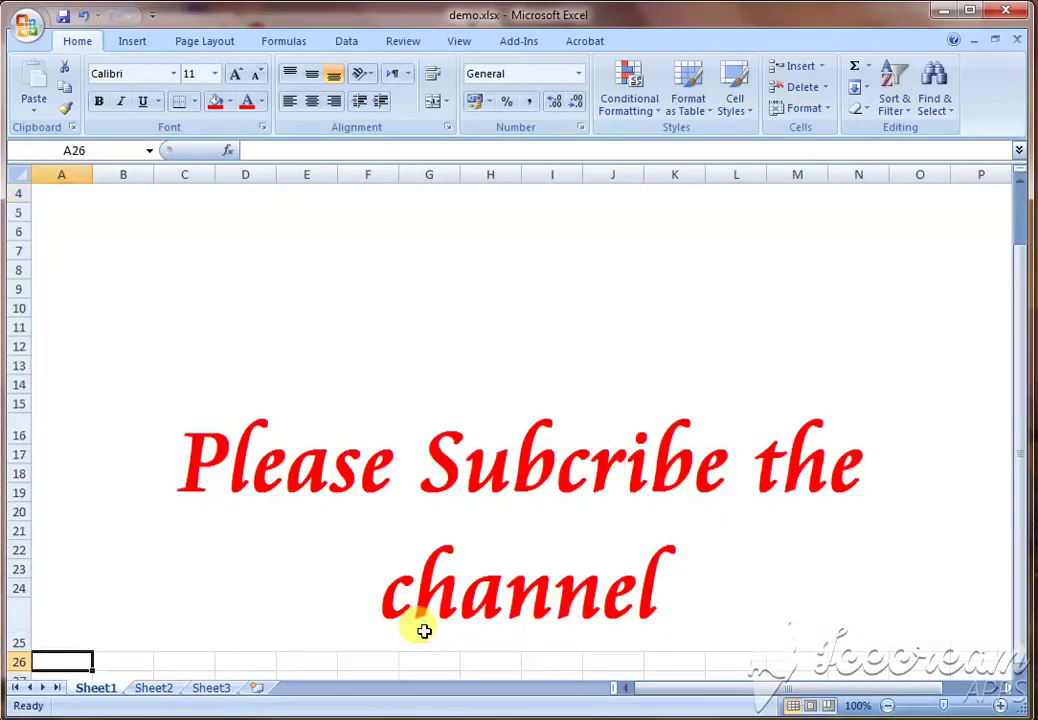
key("ctrl+Page_Down")
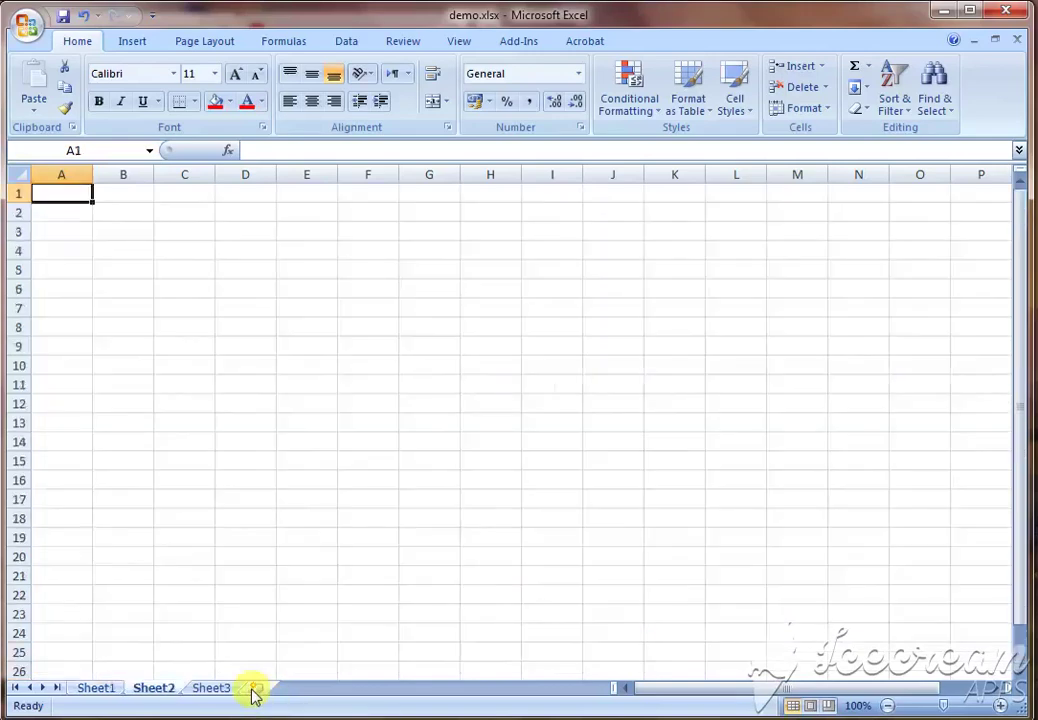
key("ctrl+Page_Down")
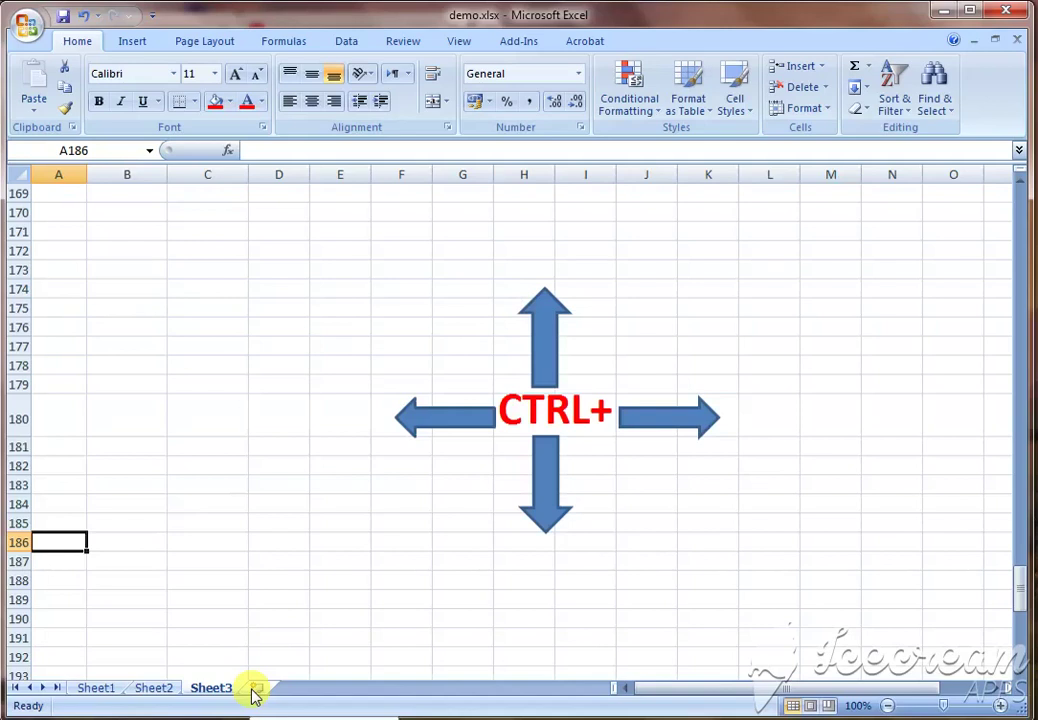
Move the selection from A186 to D186, step one cell in each direction around it, and stop on C186
key("Right")
key("Right")
key("Right")
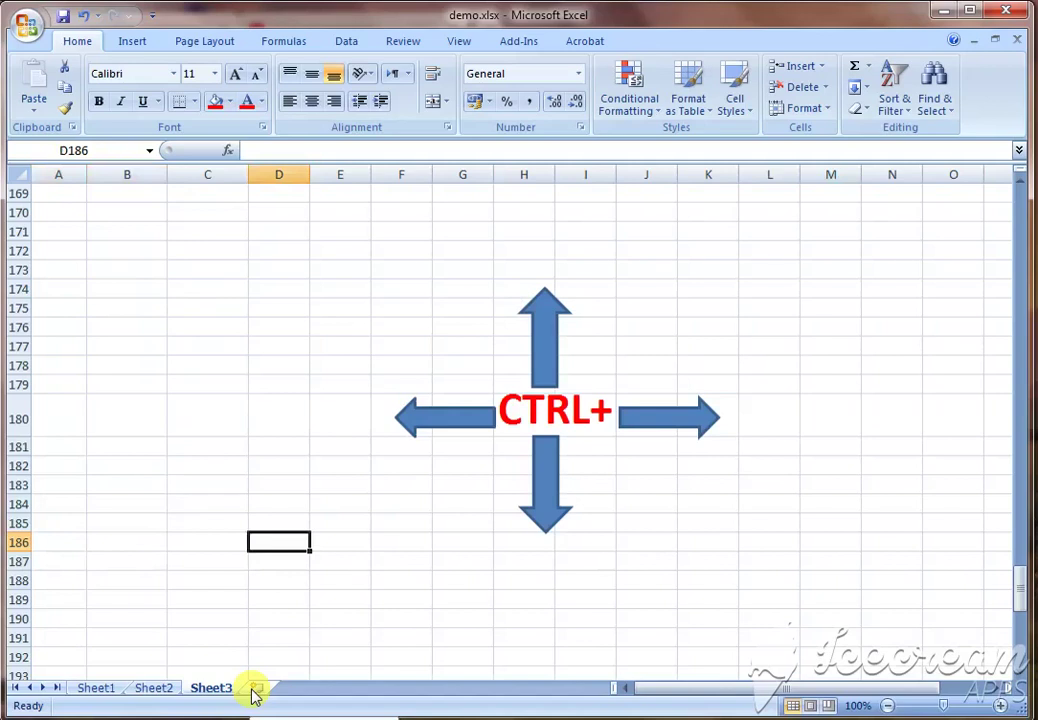
key("Up")
key("Down")
key("Right")
key("Left")
key("Left")
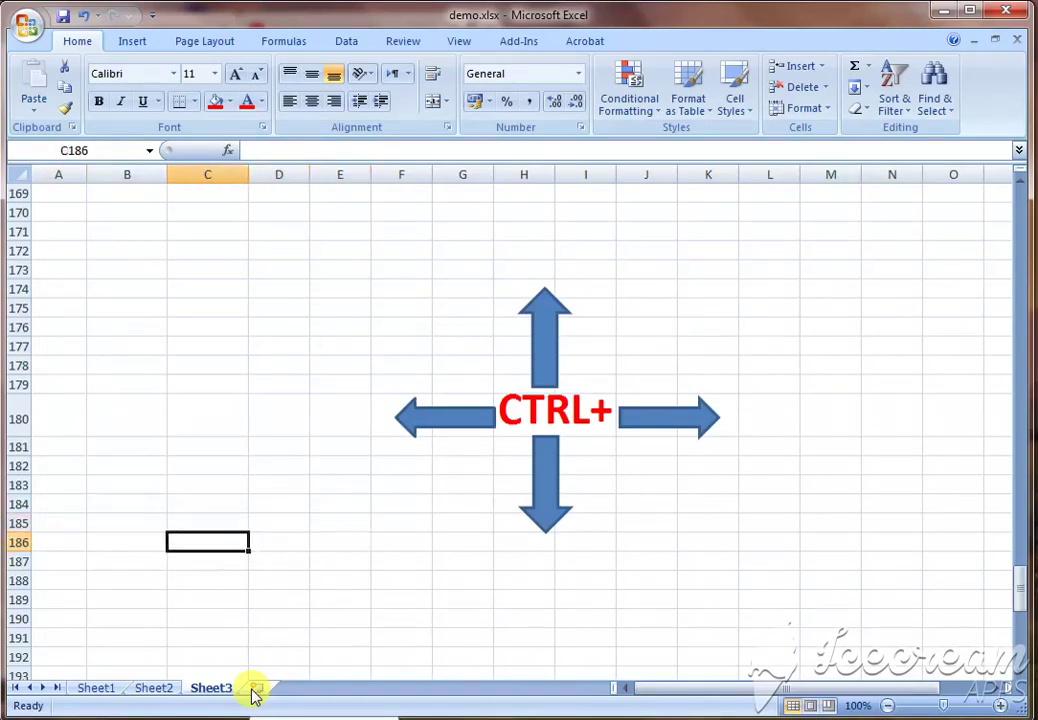
Step the selection one cell at a time around C186 in different directions, stopping on D185
key("Right")
key("Down")
key("Up")
key("Down")
key("Down")
key("Right")
key("Up")
key("Left")
key("Up")
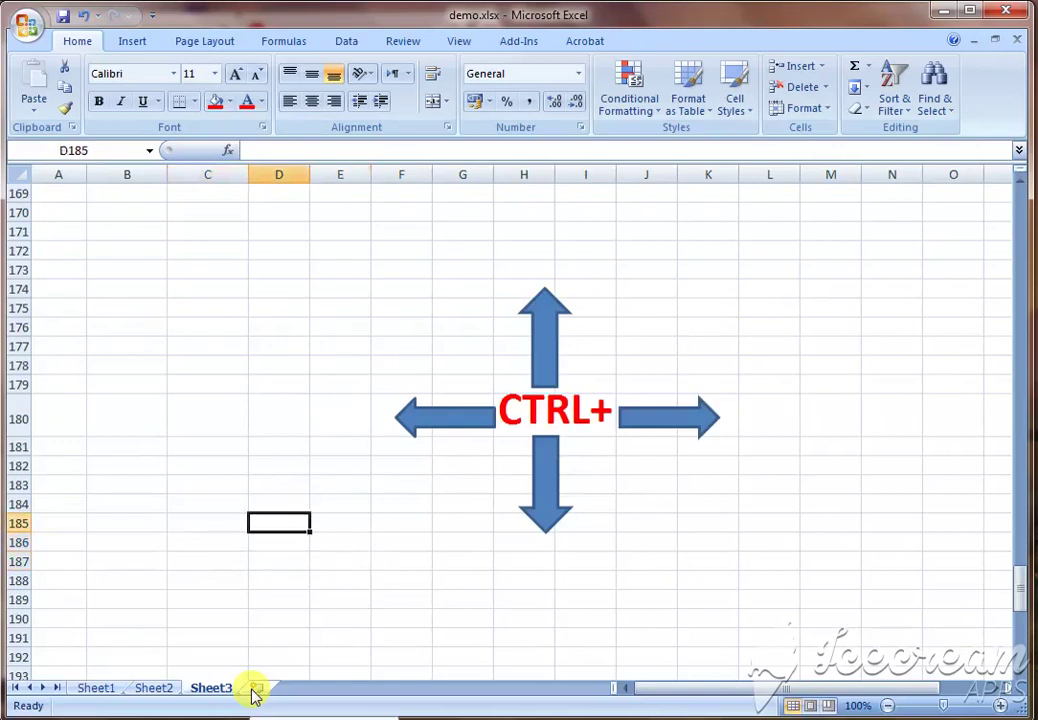
Move the selection up Sheet3 to A9 in the table at the start of the sheet
key("Up")
key("Up")
key("Up")
key("Up")
key("Up")
key("Up")
key("Up")
key("Up")
key("Up")
key("Up")
key("Up")
key("Up")
key("Up")
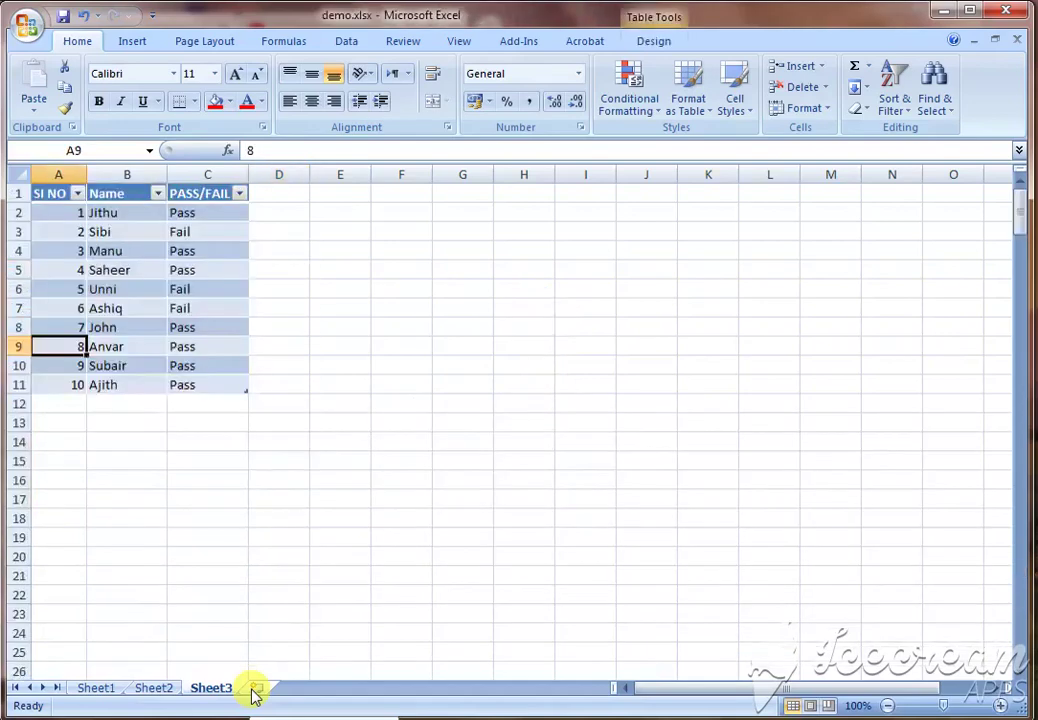
Move the selection down column A from A9, past the end of the table, to A20
key("Down")
key("Down")
key("Down")
key("Down")
key("Down")
key("Down")
key("Down")
key("Down")
key("Down")
key("Down")
key("Down")
key("Down")
key("Down")
key("Down")
key("Down")
key("Down")
key("Down")
key("Down")
key("Down")
key("Down")
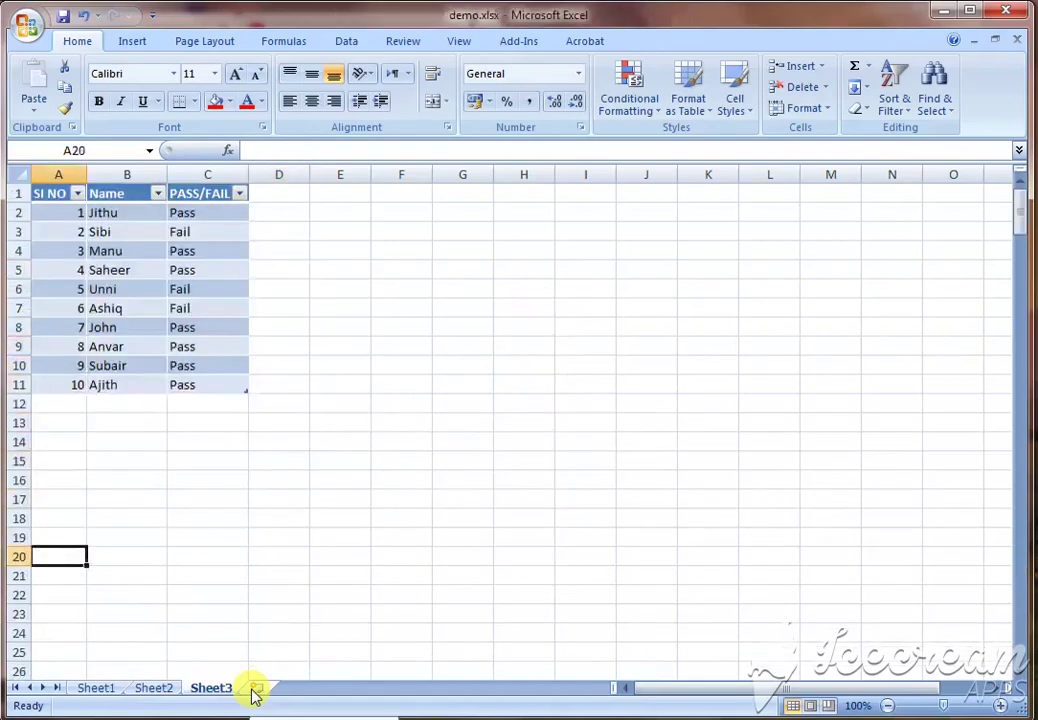
Move the selection cell by cell along column A to A30, above the Arrow Keys heading
key("Up")
key("Up")
key("Up")
key("Up")
key("Up")
key("Up")
key("Up")
key("Up")
key("Up")
key("Up")
key("Up")
key("Up")
key("Up")
key("Up")
key("Up")
key("Up")
key("Up")
key("Up")
key("Up")
key("Up")
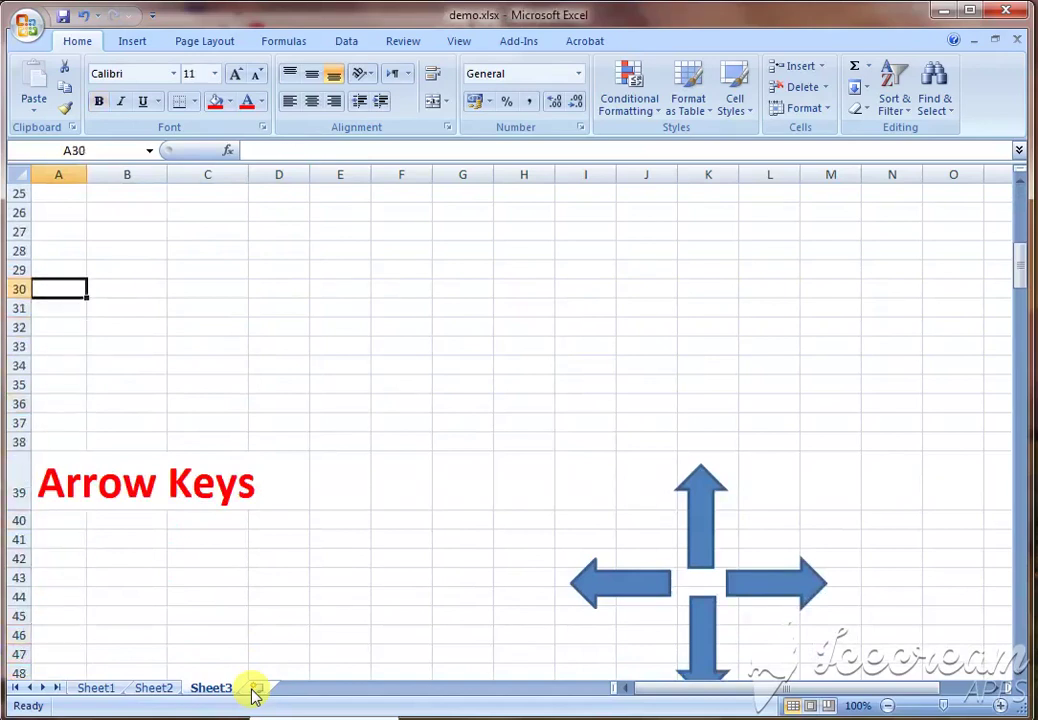
Move the selection along column A to A11, the first cell of the table's last row
key("Down")
key("Down")
key("Down")
key("Down")
key("Down")
key("Down")
key("Down")
key("Down")
key("Down")
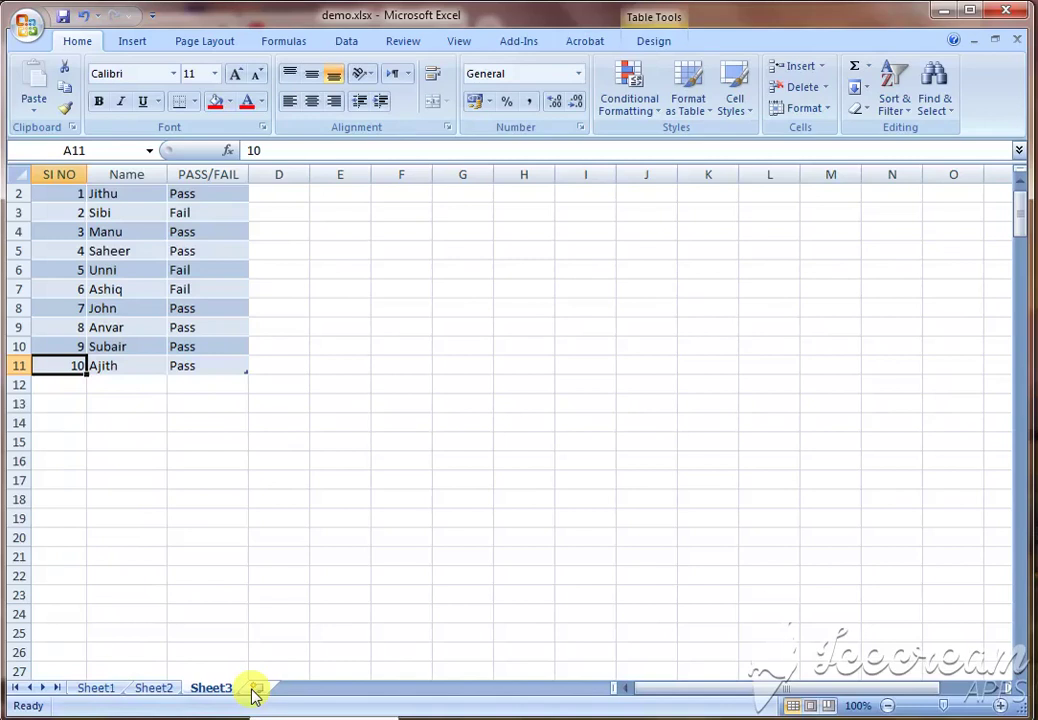
Jump from A11 to the Arrow Keys heading in A39, jump back to the table's end, and step down to A12
key("ctrl+Down")
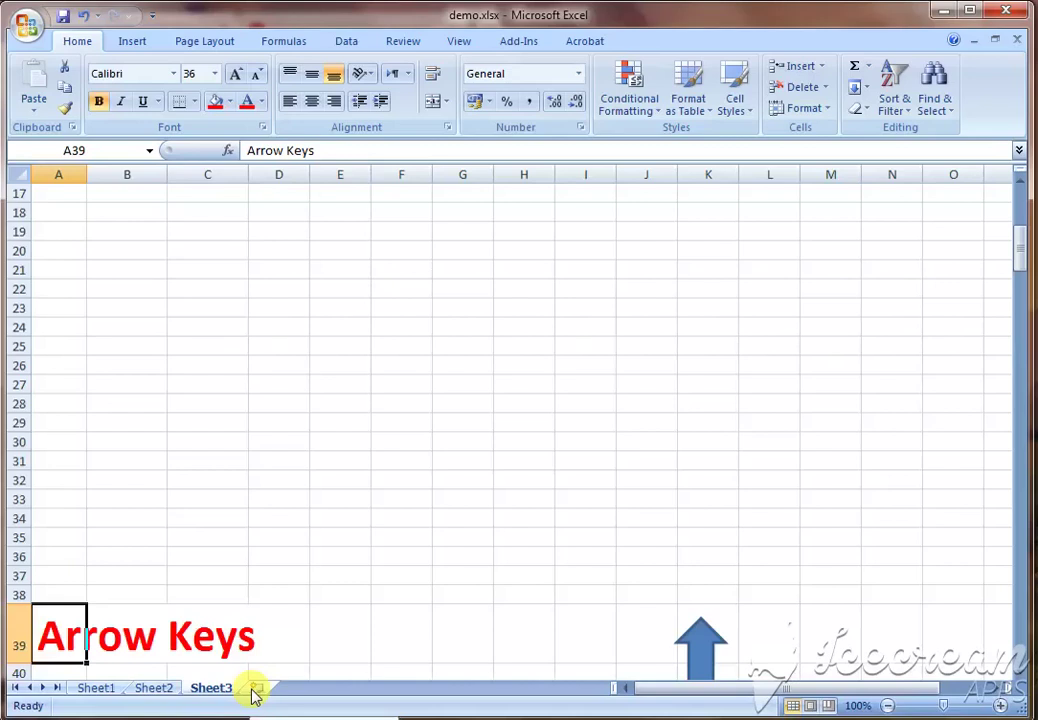
key("ctrl+Up")
key("Down")
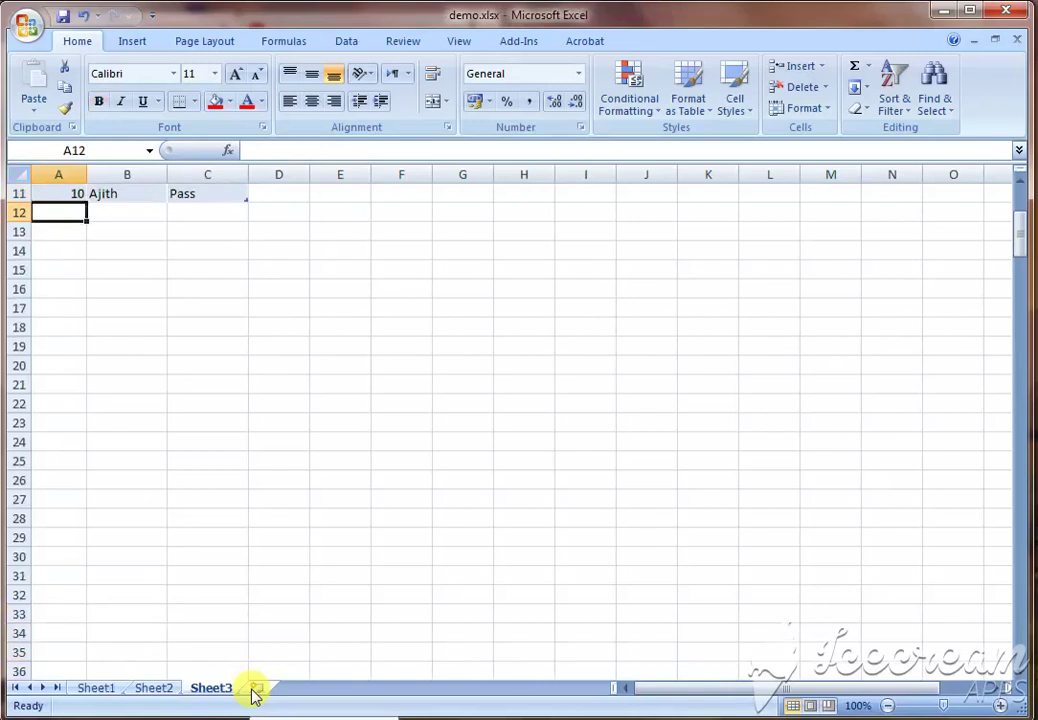
Jump down to A39, across to the end of its row and back, and down to the next filled cell in column A
key("ctrl+Down")
key("ctrl+Right")
key("ctrl+Left")
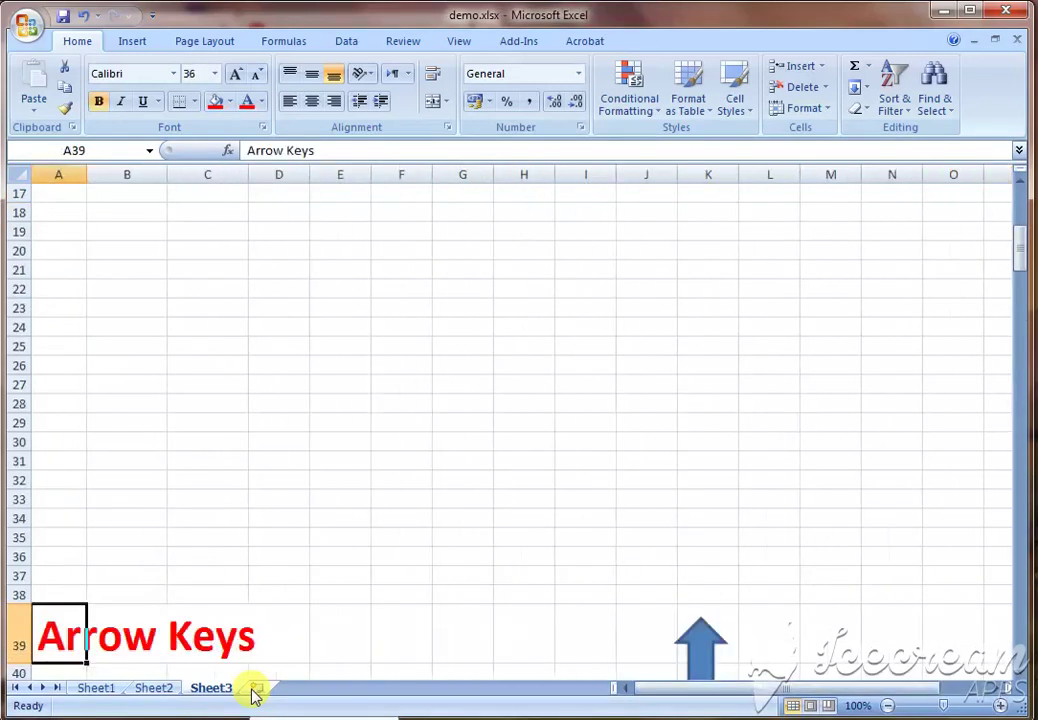
key("ctrl+Down")
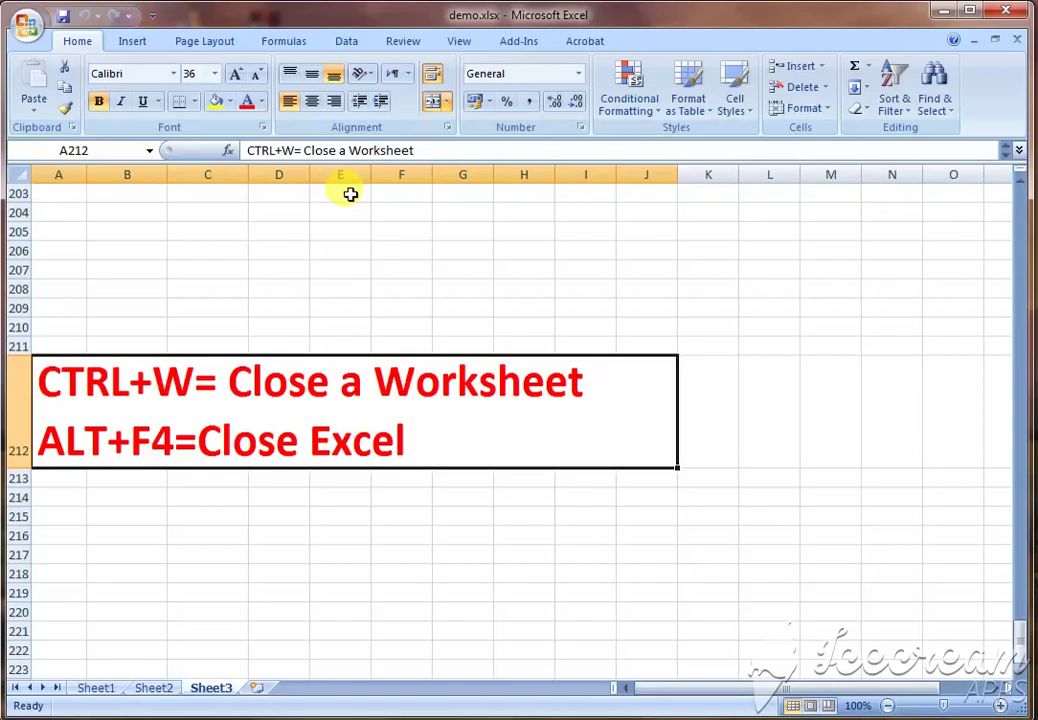
Close the demo.xlsx workbook and exit Excel
key("ctrl+w")
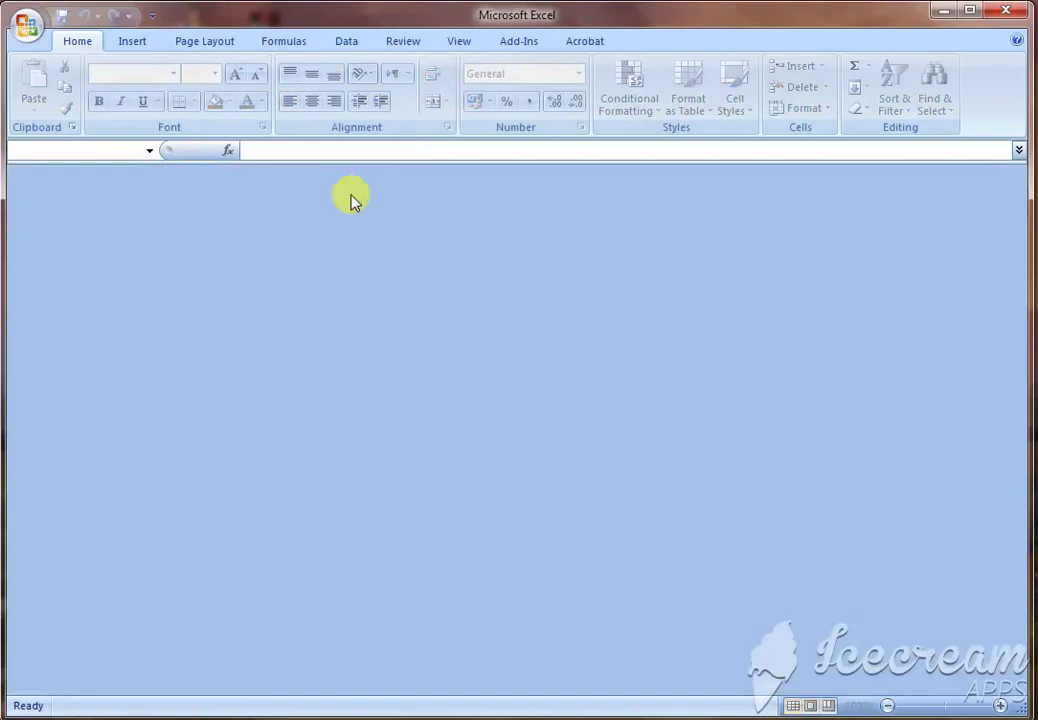
key("alt+F4")
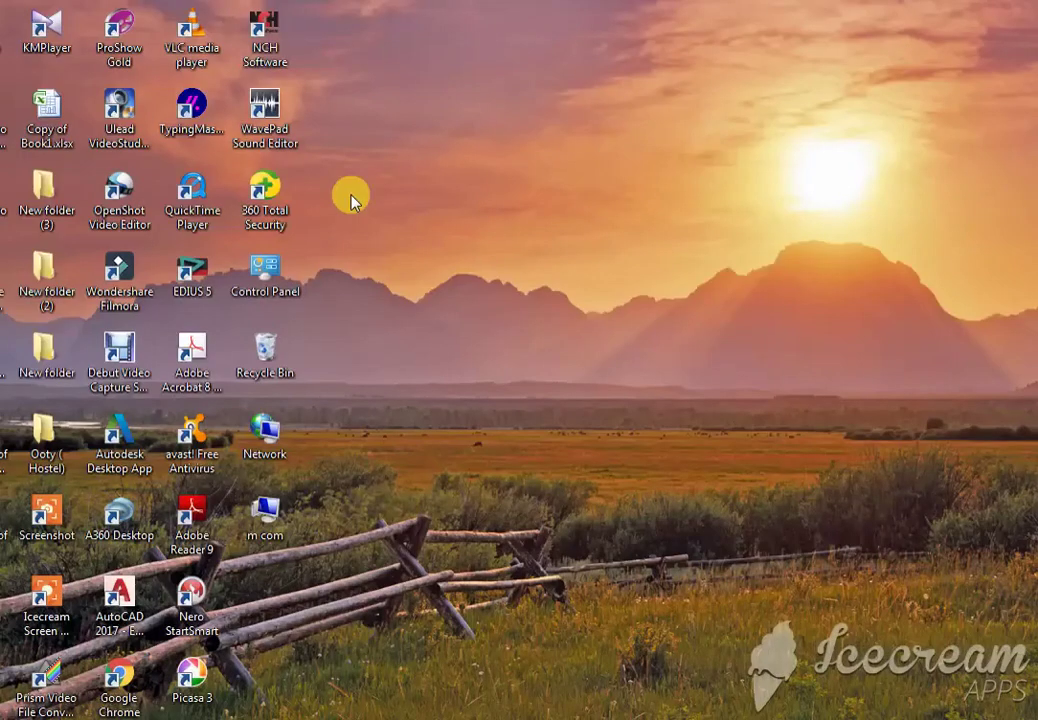